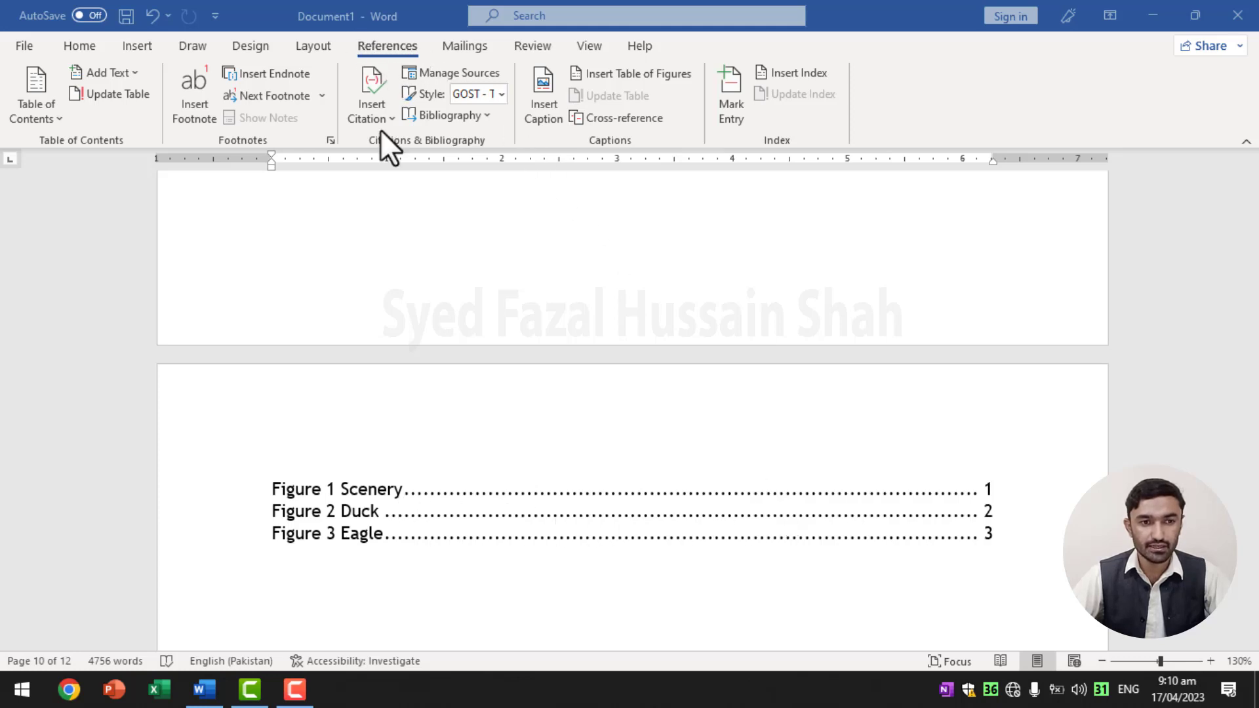
# - Follow the Figure 1 Scenery table-of-figures entry to its caption and picture on page 1
pyautogui.click(371, 494)
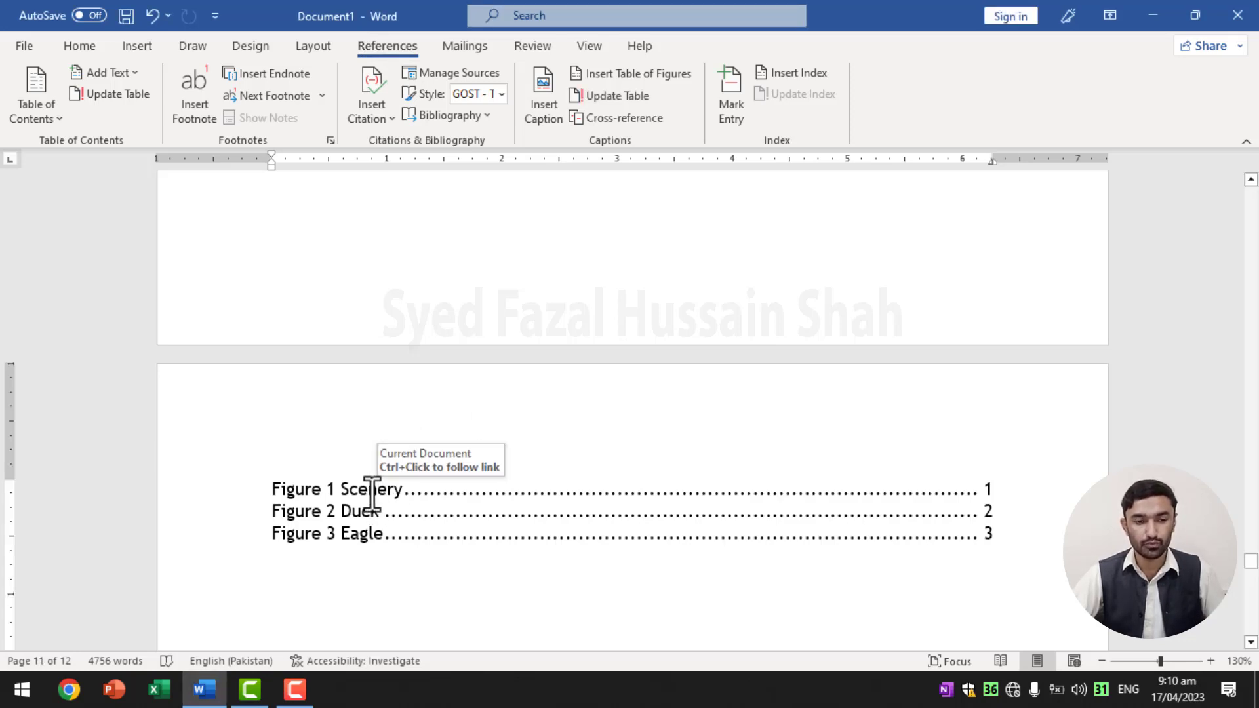
pyautogui.keyDown('ctrl'); pyautogui.click(371, 493); pyautogui.keyUp('ctrl')
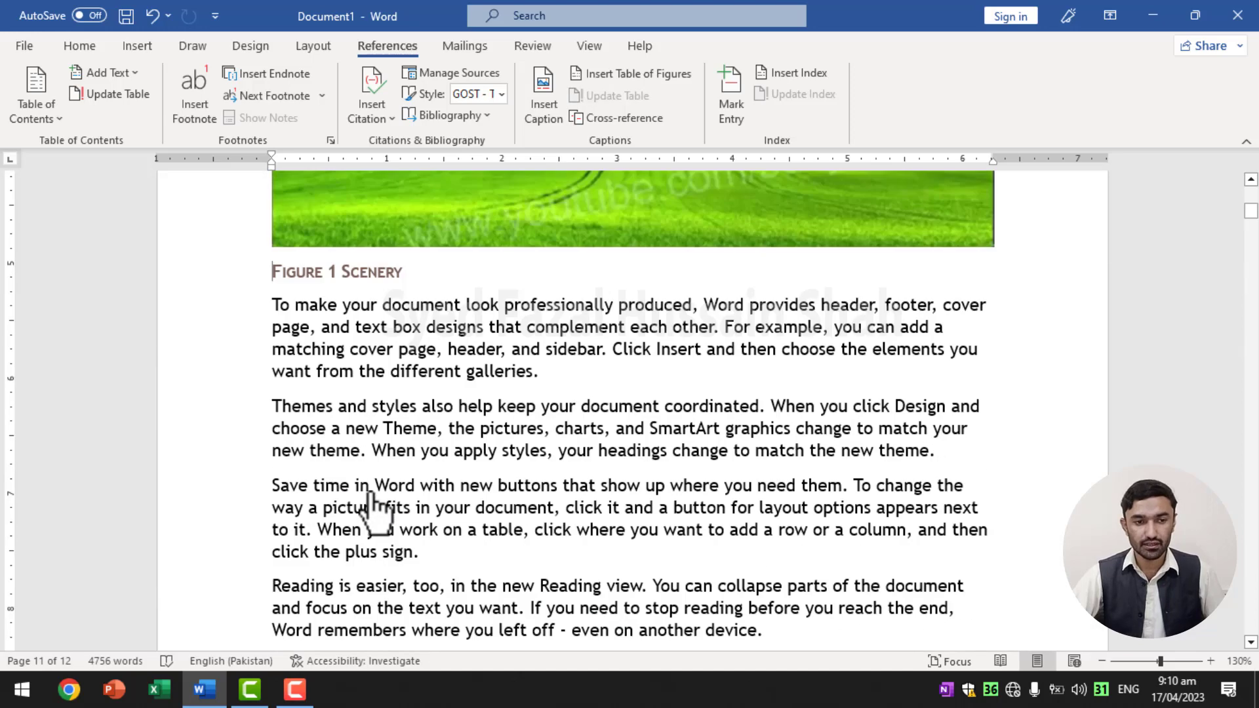
pyautogui.scroll(1, 394, 484)
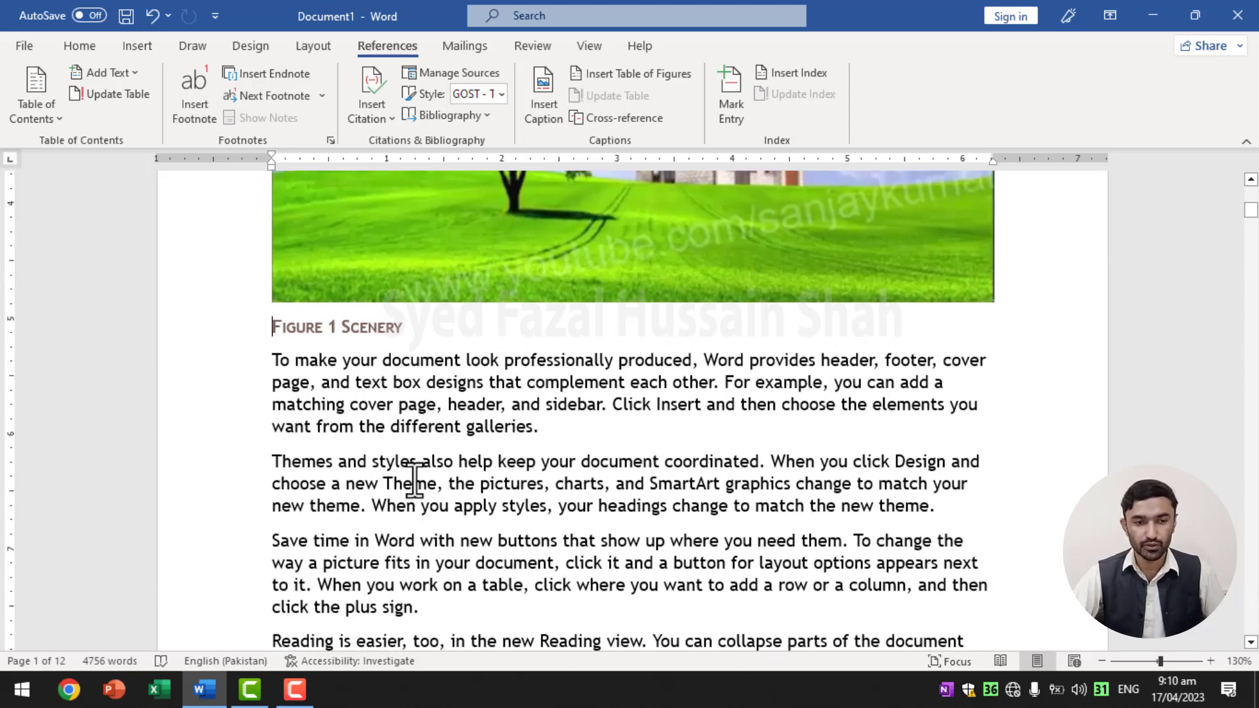
pyautogui.scroll(3, 415, 481)
pyautogui.scroll(2, 505, 439)
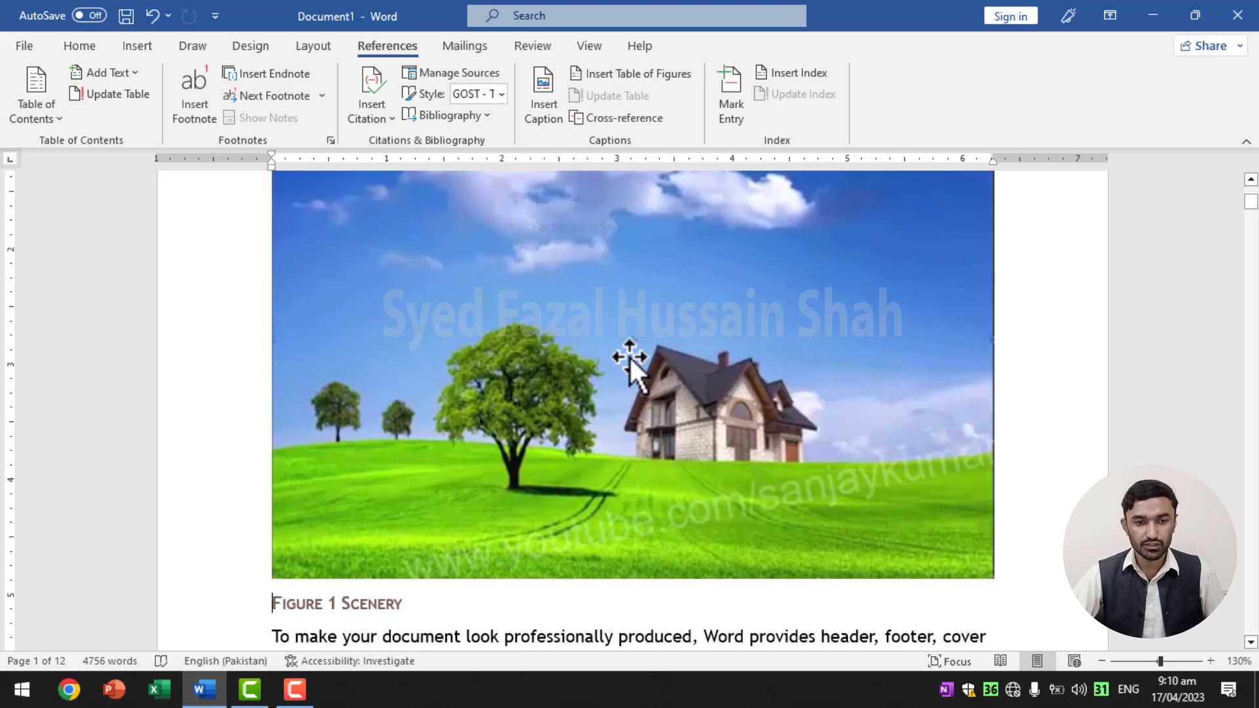
pyautogui.scroll(-1, 478, 498)
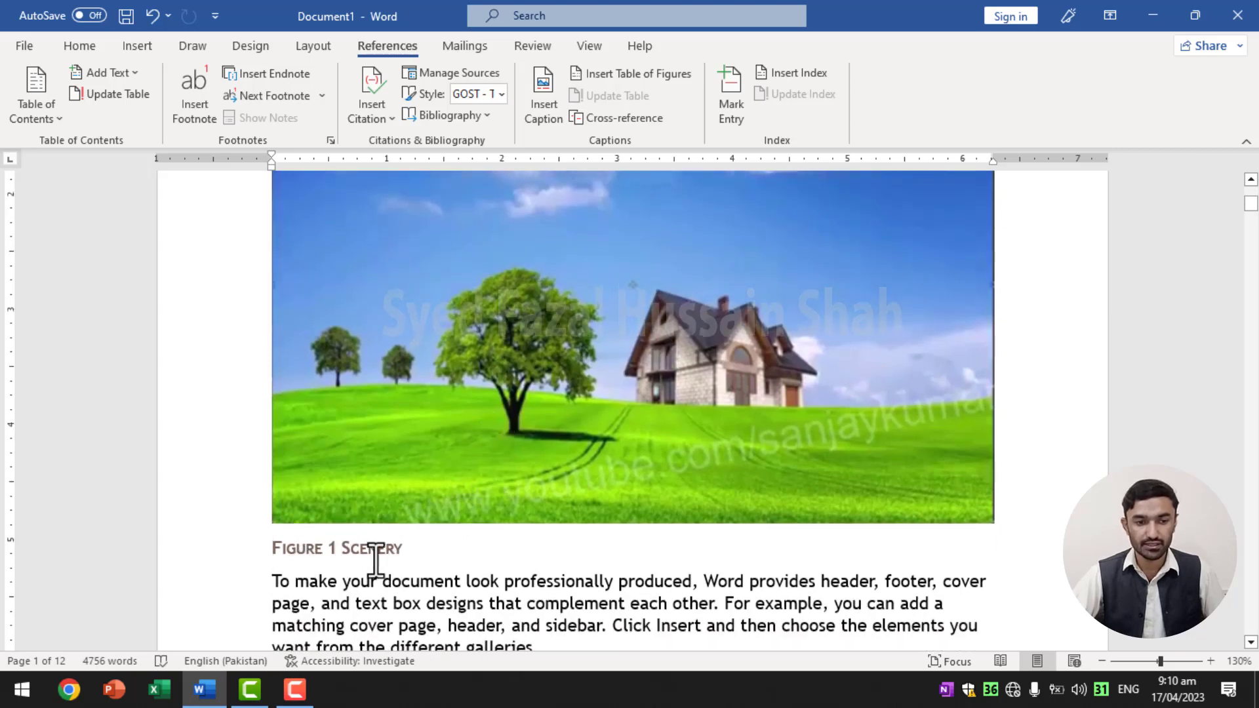
pyautogui.scroll(-1, 407, 557)
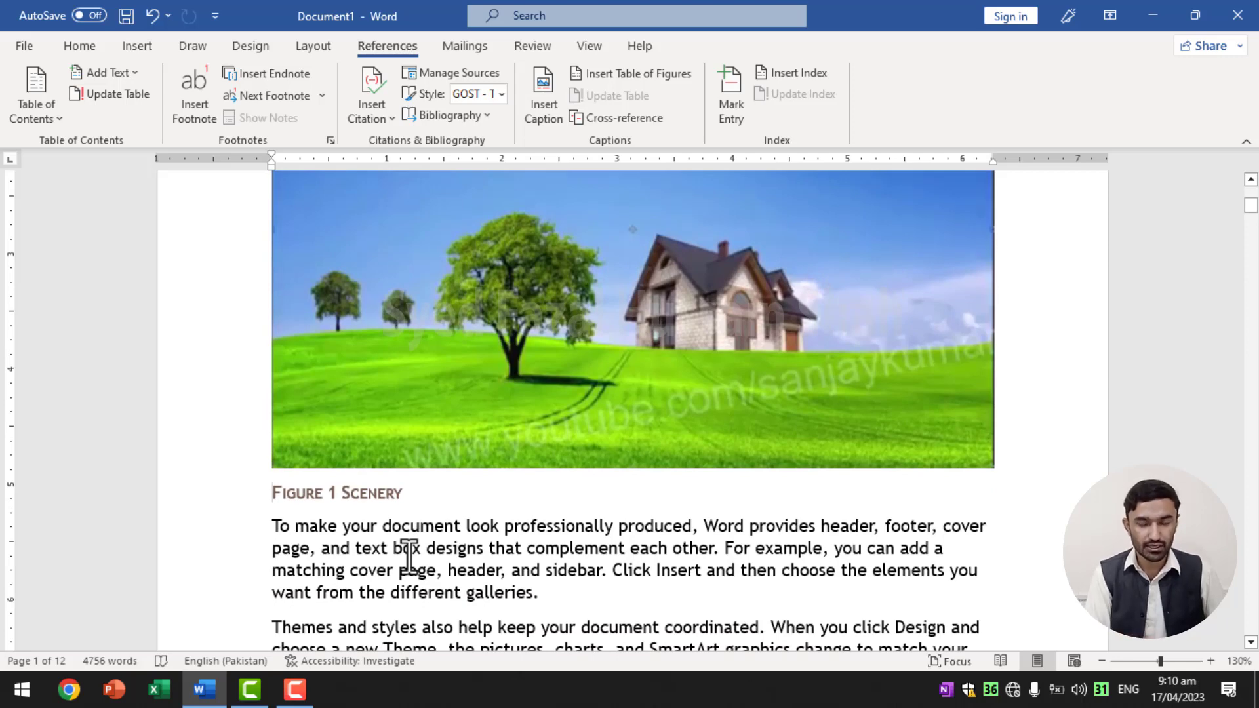
# - Create a new blank document filled with =rand(99) sample paragraphs, then review it from the top
pyautogui.hotkey('ctrl', 'n')
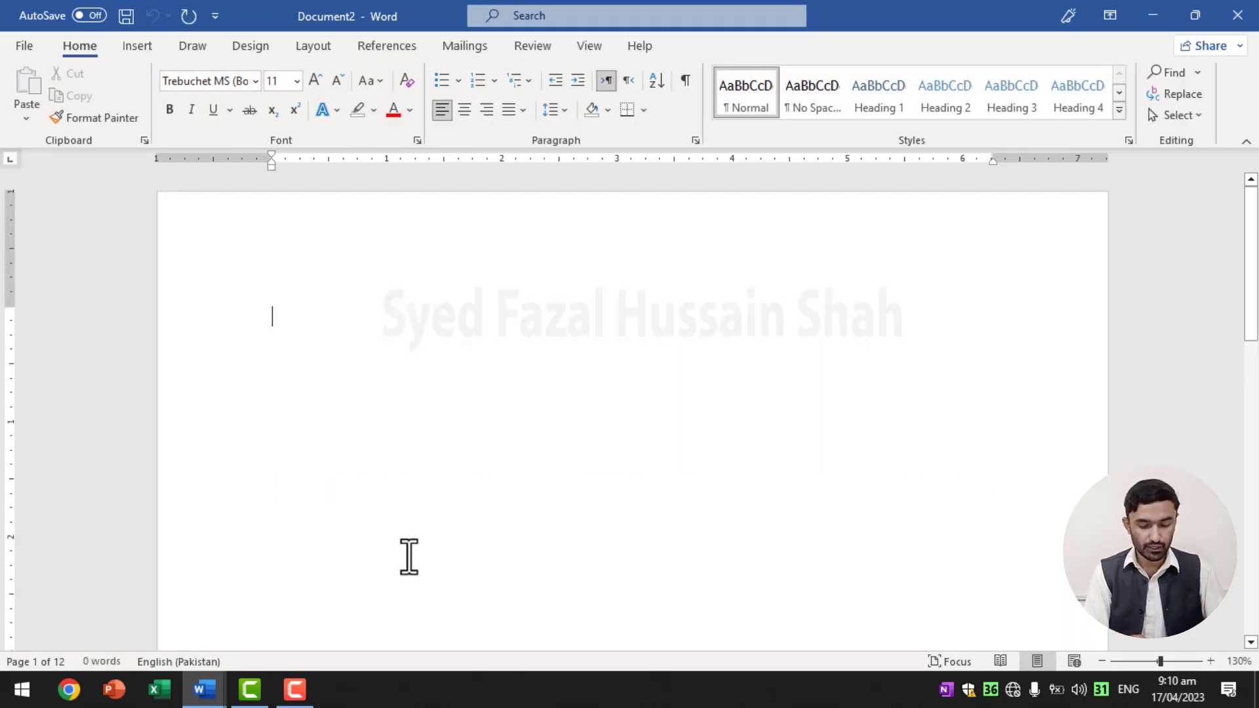
pyautogui.write('=rand(99')
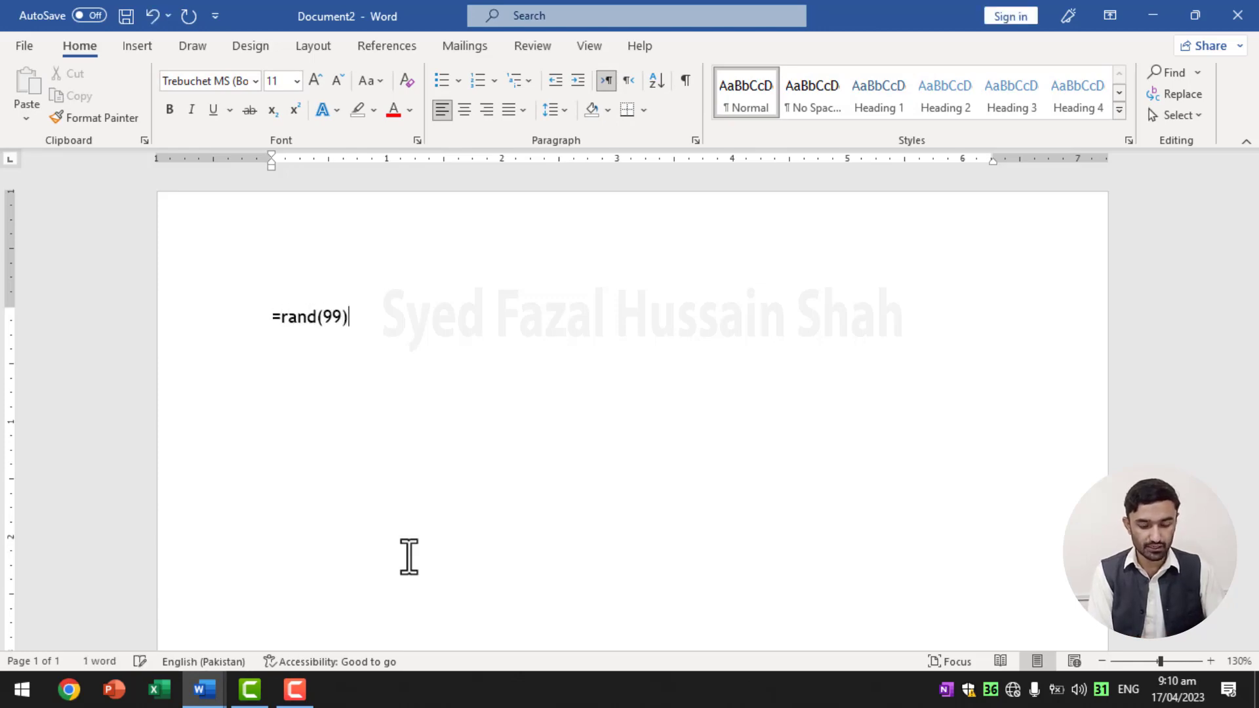
pyautogui.press('Return')
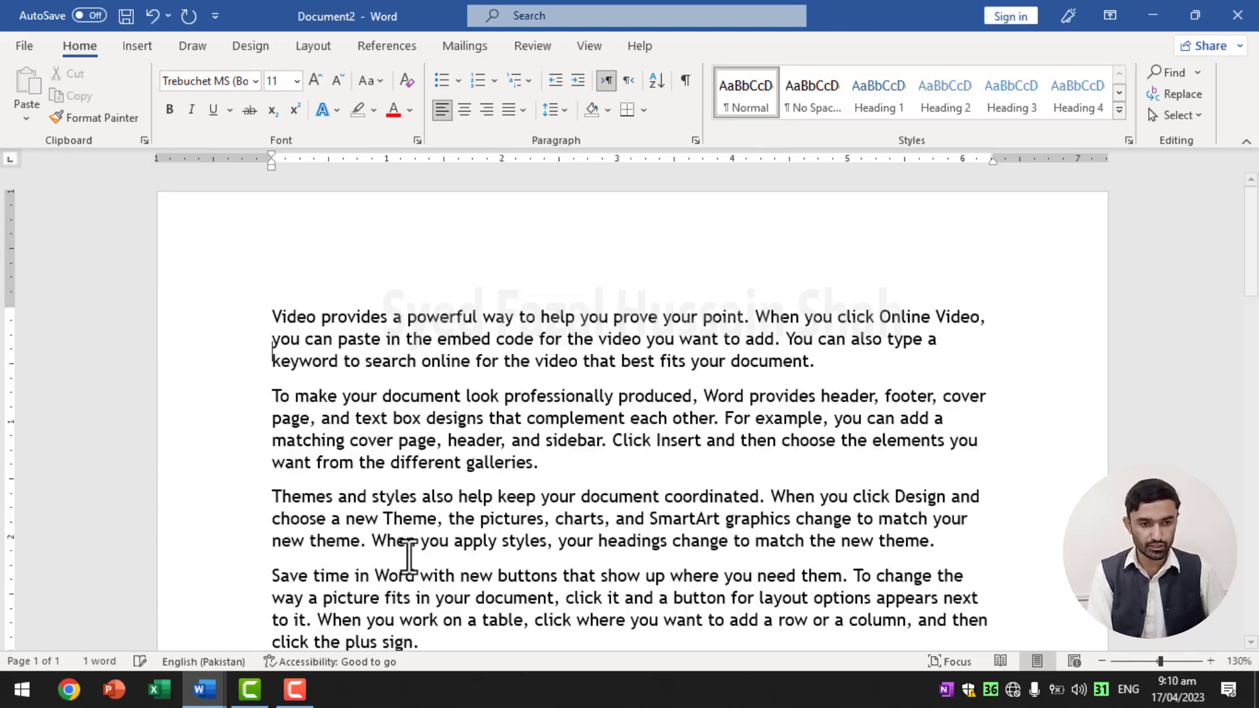
pyautogui.hotkey('ctrl', 'Home')
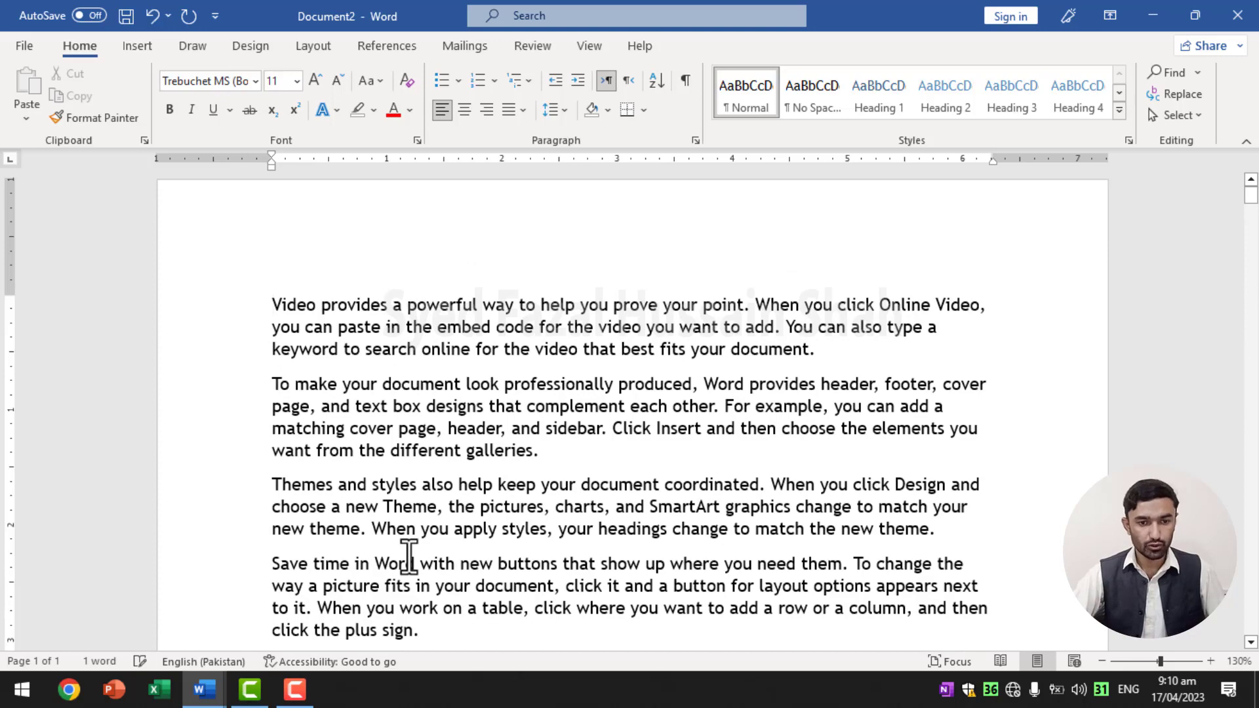
pyautogui.scroll(-2, 408, 557)
pyautogui.scroll(-1, 697, 529)
pyautogui.scroll(-5, 717, 506)
pyautogui.scroll(-2, 698, 524)
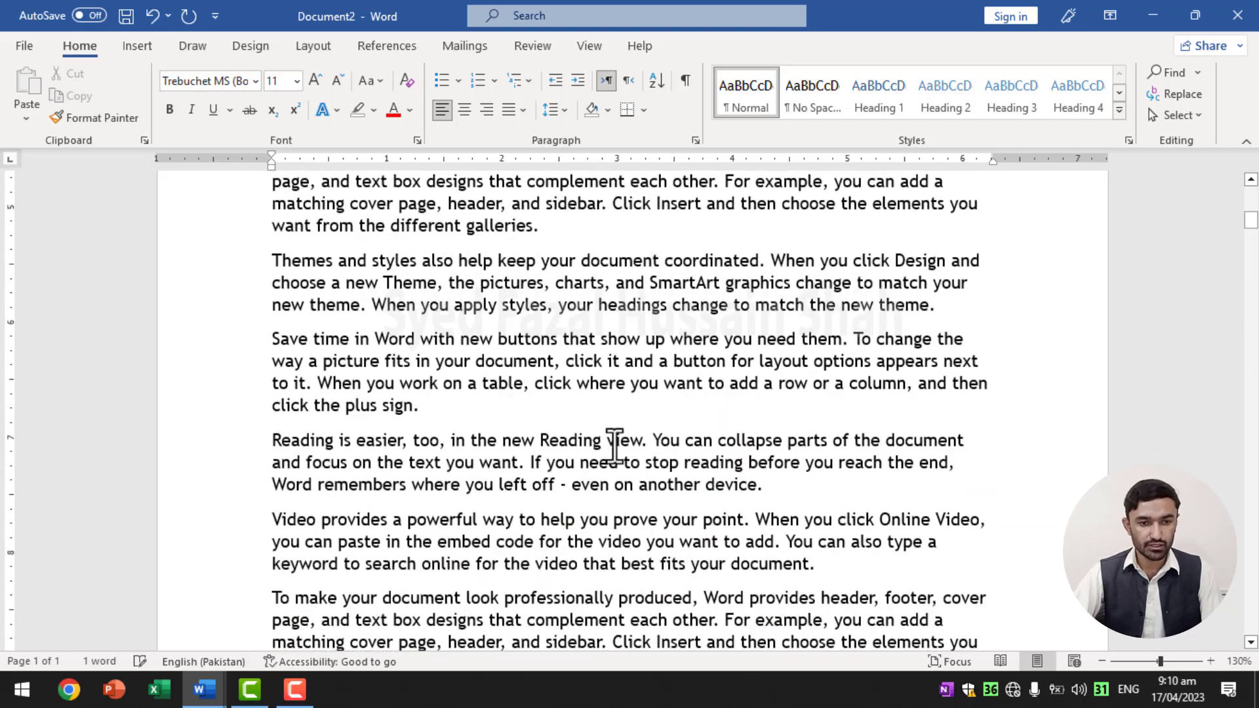
pyautogui.scroll(1, 584, 281)
# - Insert the picture 7.jpg from this computer in a new paragraph after 'galleries.'
pyautogui.click(560, 284)
pyautogui.press('Return')
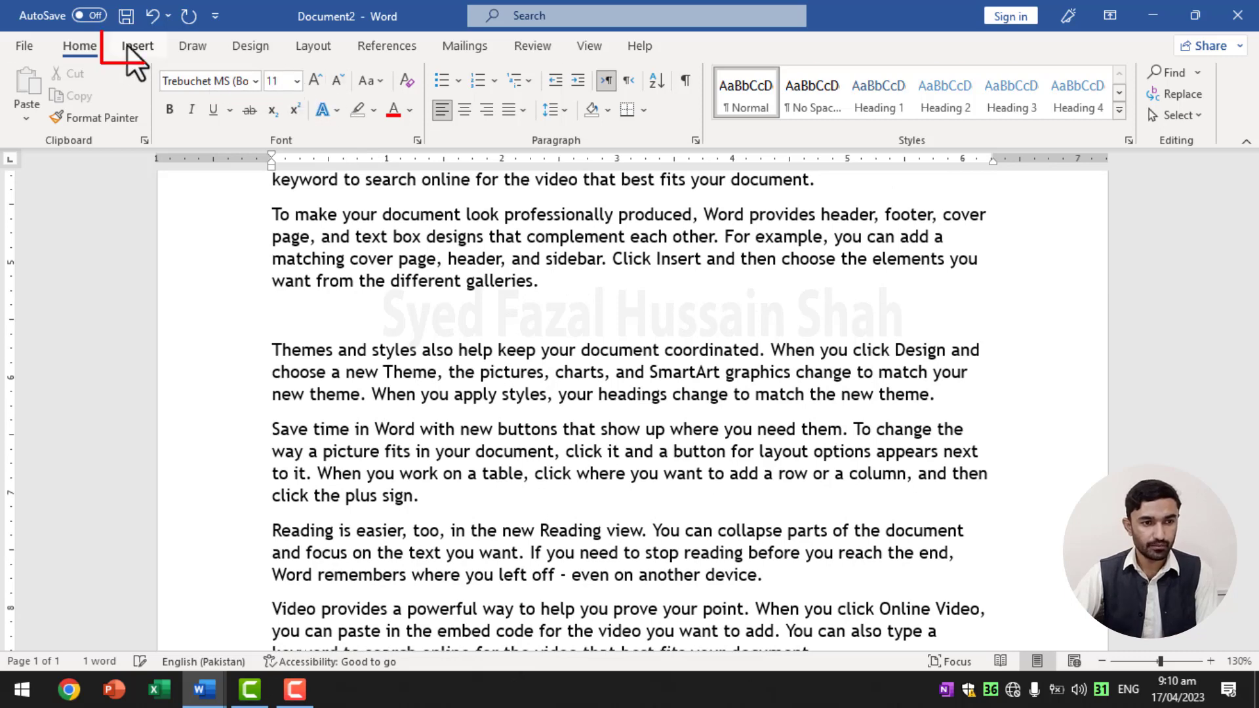
pyautogui.click(131, 47)
pyautogui.click(187, 98)
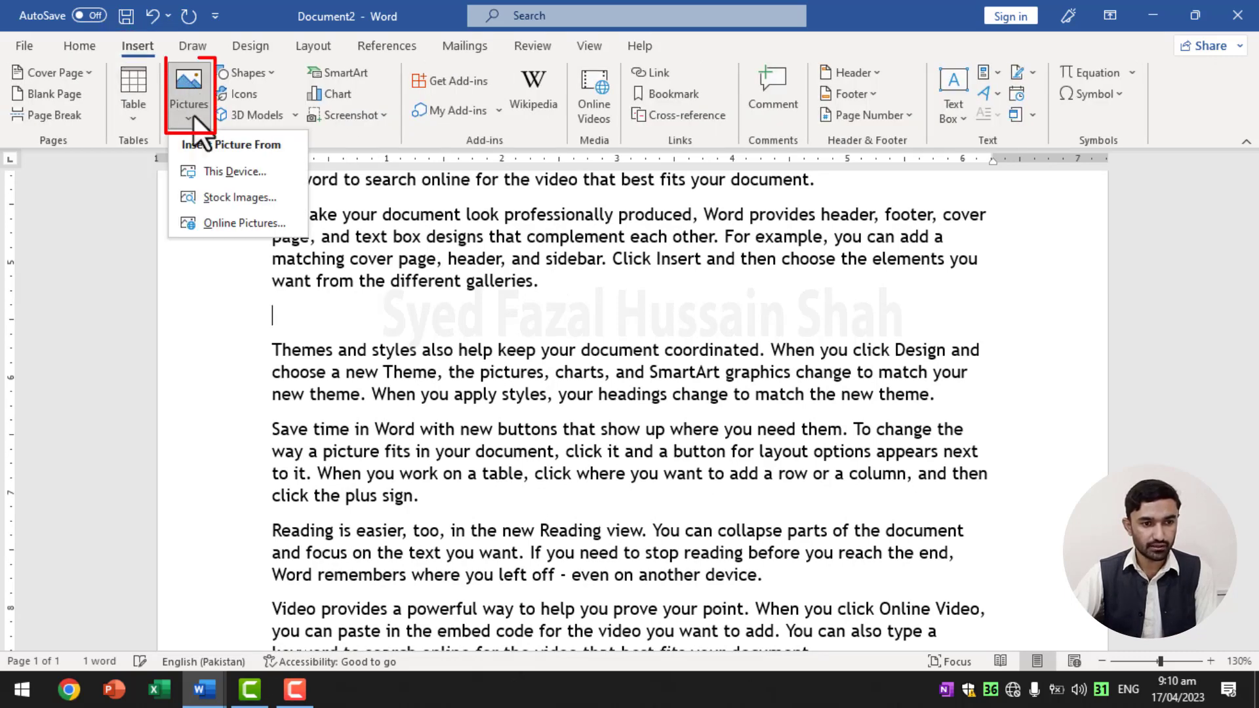
pyautogui.click(266, 170)
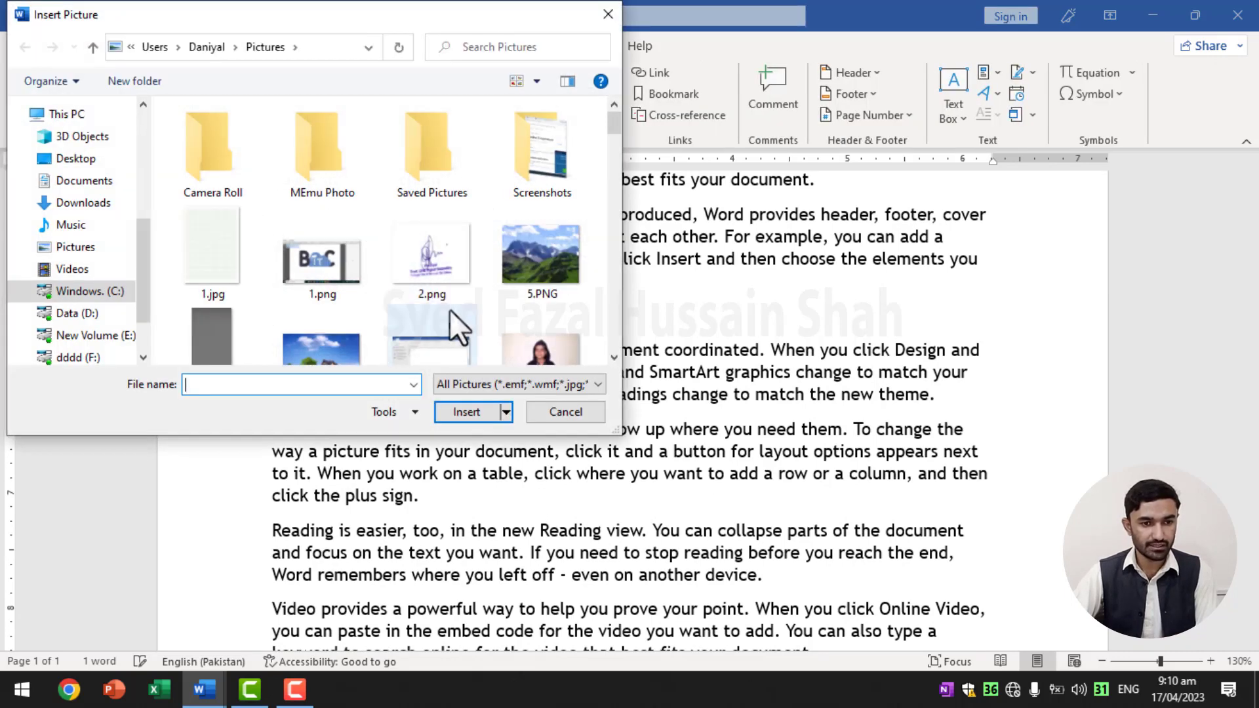
pyautogui.scroll(-3, 450, 309)
pyautogui.doubleClick(316, 227)
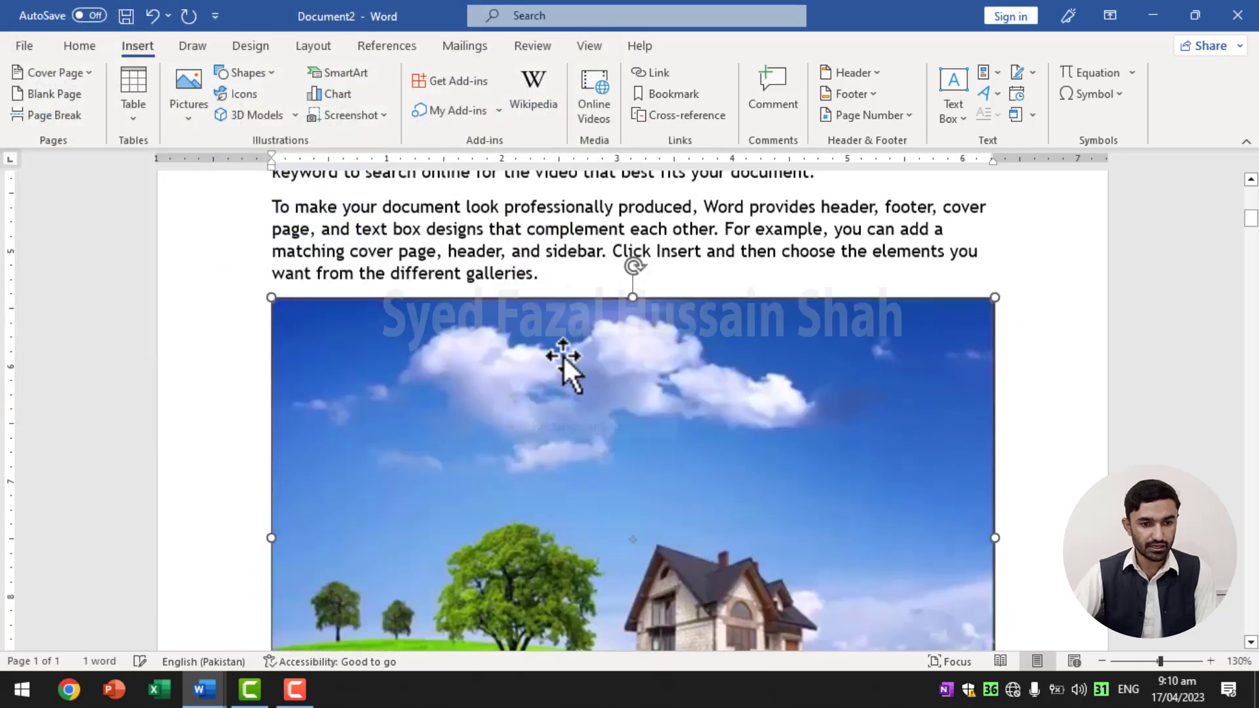
pyautogui.scroll(-5, 655, 347)
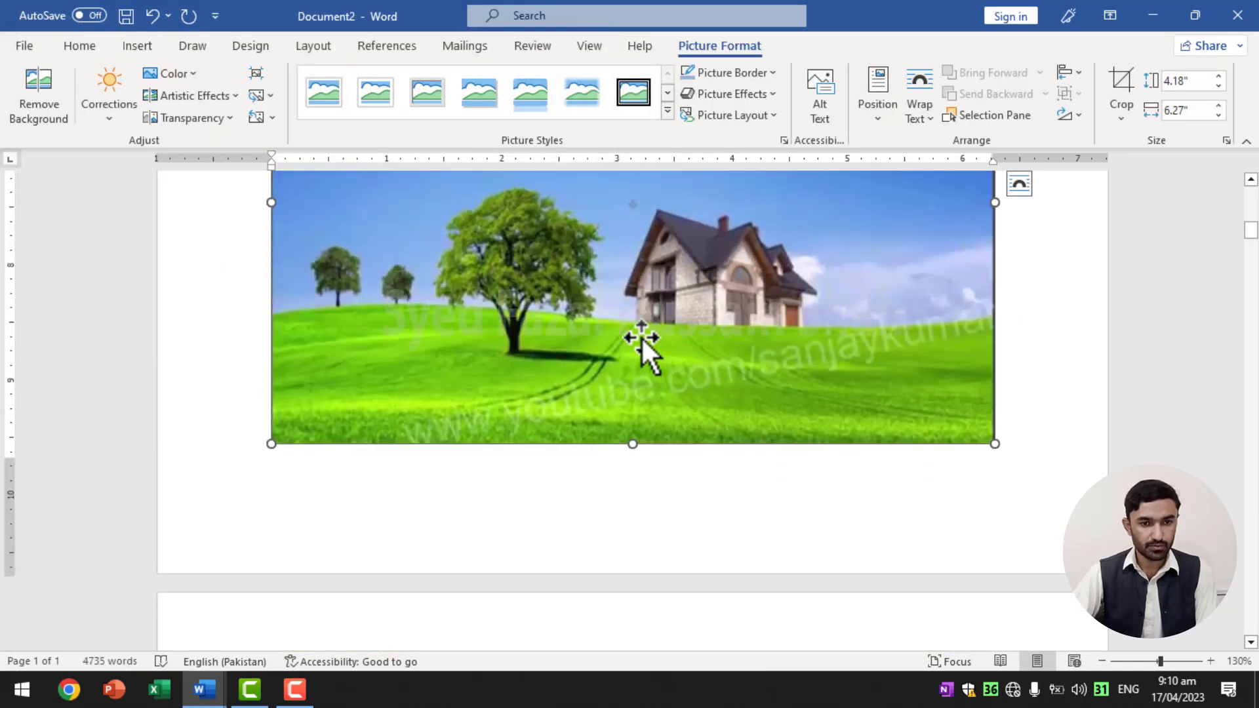
pyautogui.click(374, 44)
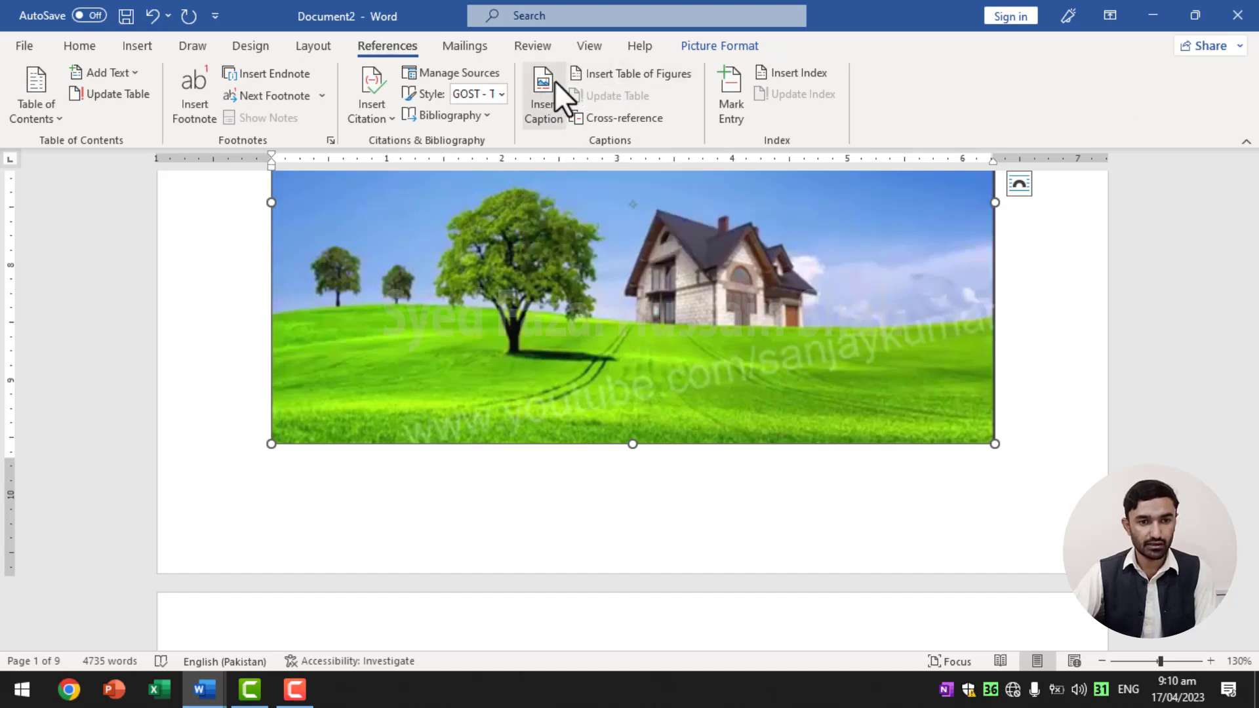
# - Caption the inserted picture 'Figure 1 Scenery'
pyautogui.click(552, 82)
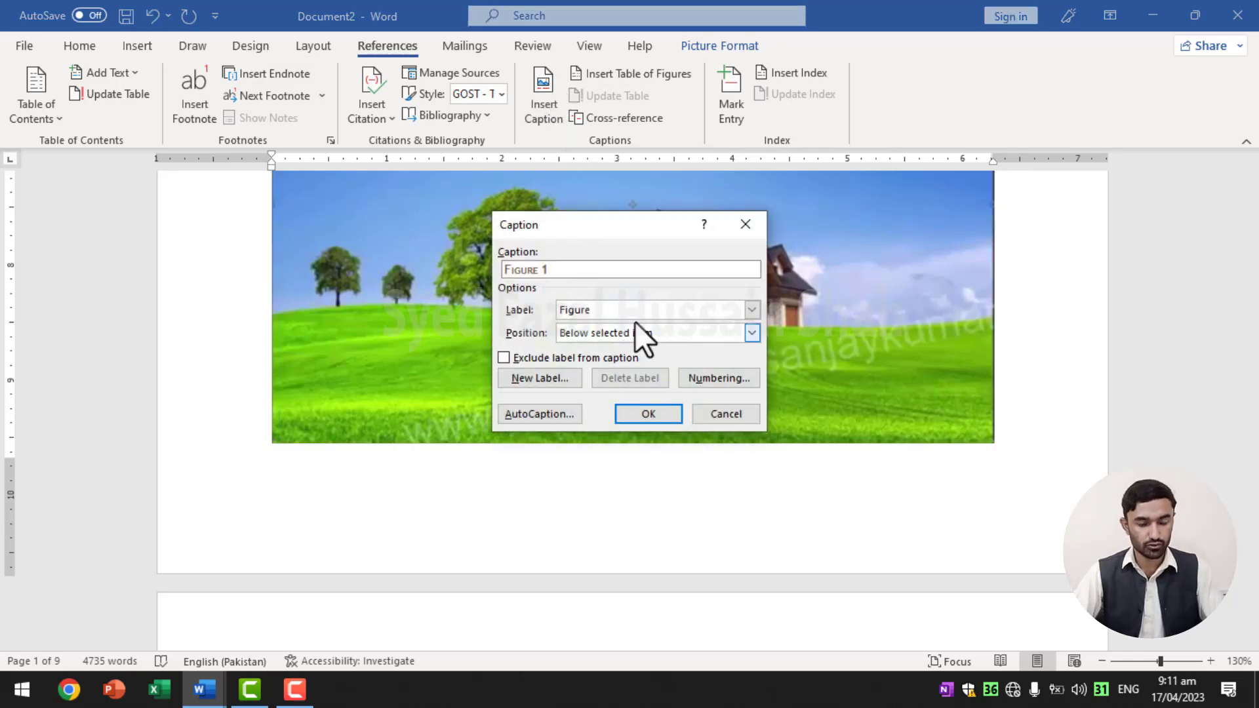
pyautogui.write(' Sc')
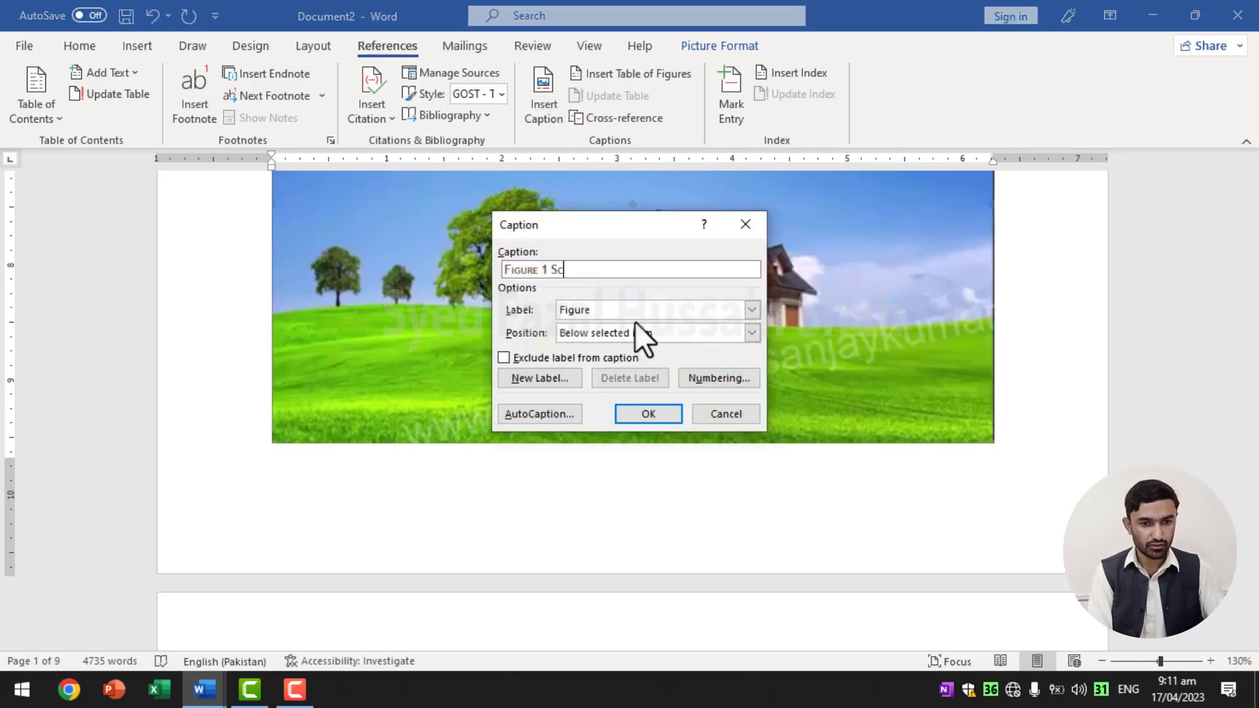
pyautogui.write('enery')
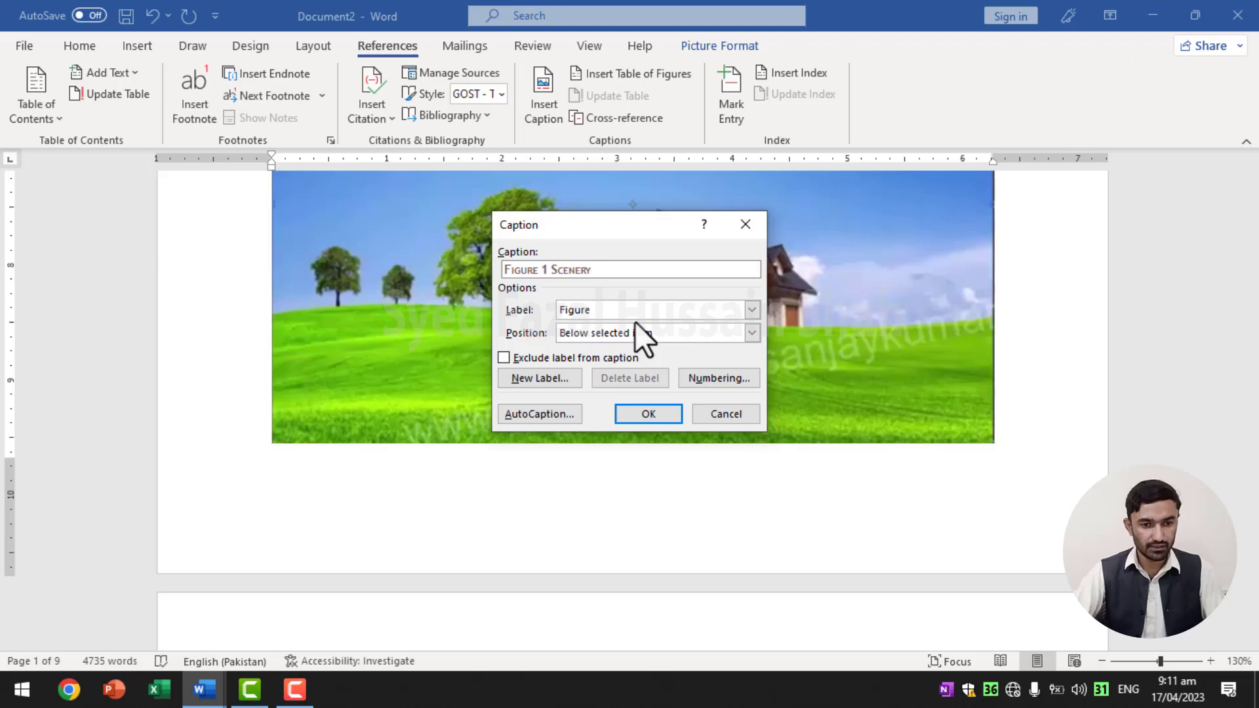
pyautogui.click(650, 414)
# - Add an empty paragraph after the Online Video paragraph on page 3
pyautogui.scroll(-5, 705, 427)
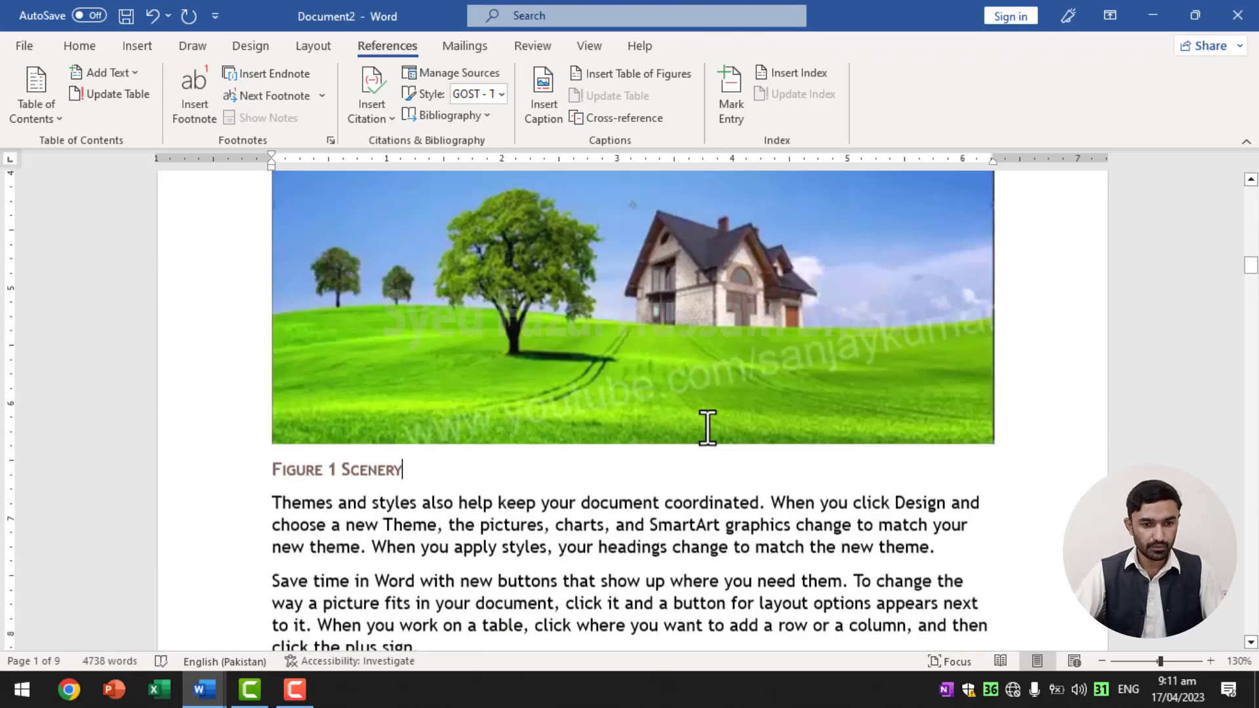
pyautogui.scroll(-5, 706, 426)
pyautogui.scroll(-5, 706, 426)
pyautogui.scroll(-5, 706, 426)
pyautogui.scroll(3, 706, 426)
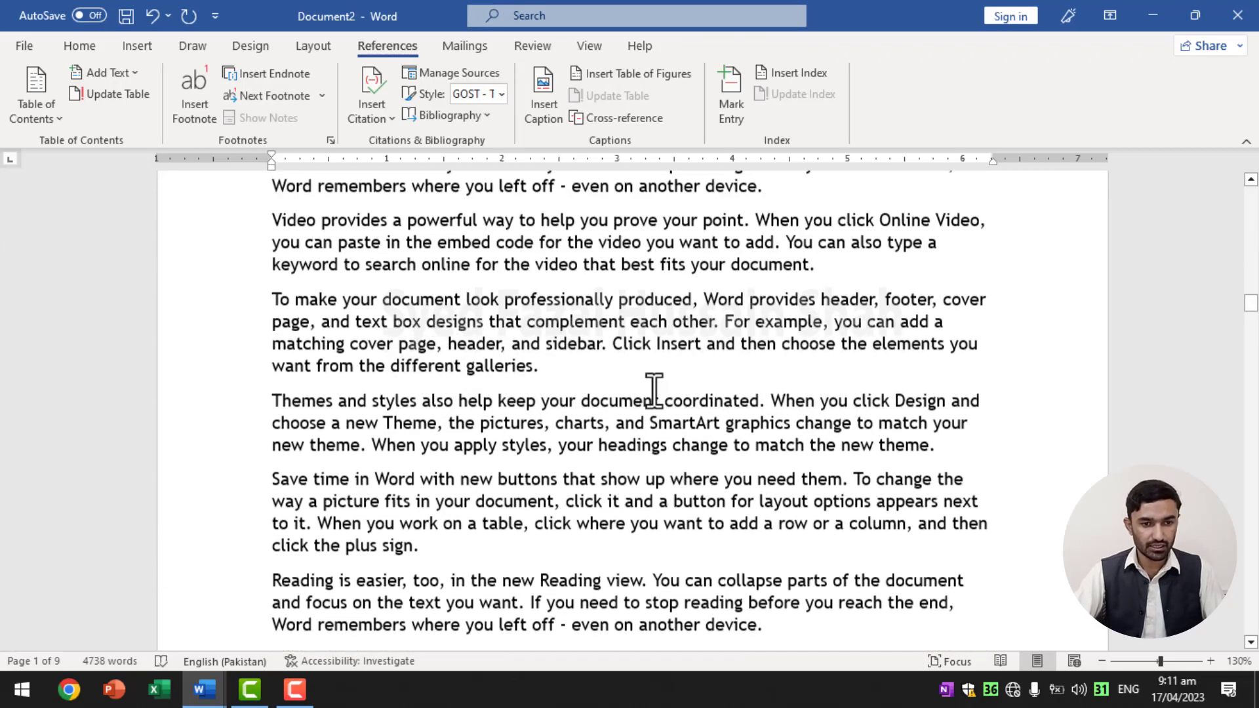
pyautogui.scroll(1, 652, 389)
pyautogui.scroll(5, 599, 318)
pyautogui.click(859, 332)
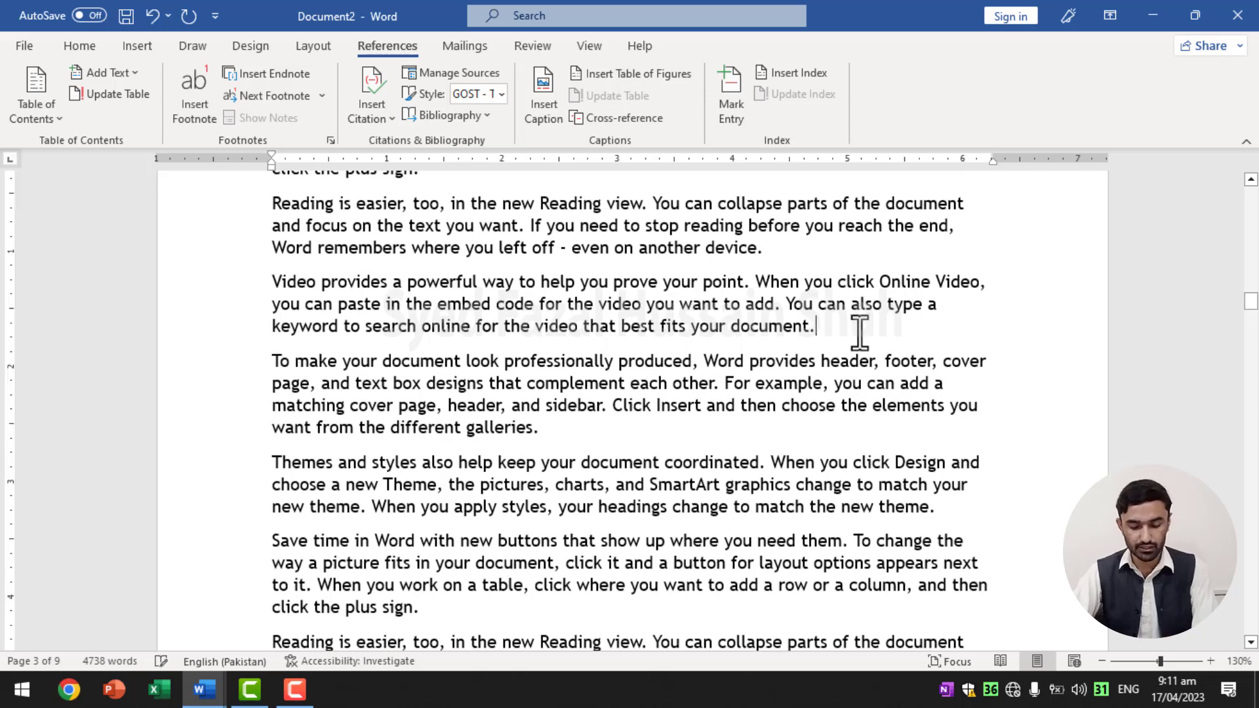
pyautogui.press('Return')
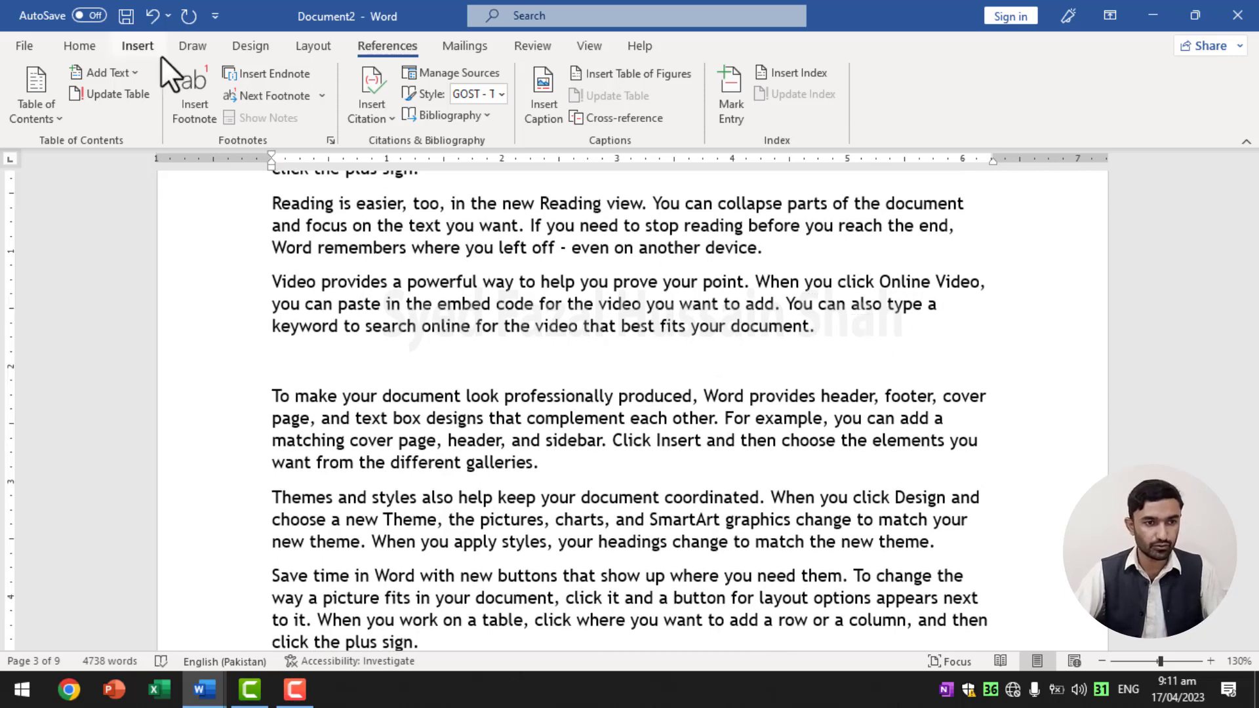
# - Insert the flamingo photo 12.jpg from this computer into that empty paragraph
pyautogui.click(139, 45)
pyautogui.click(195, 85)
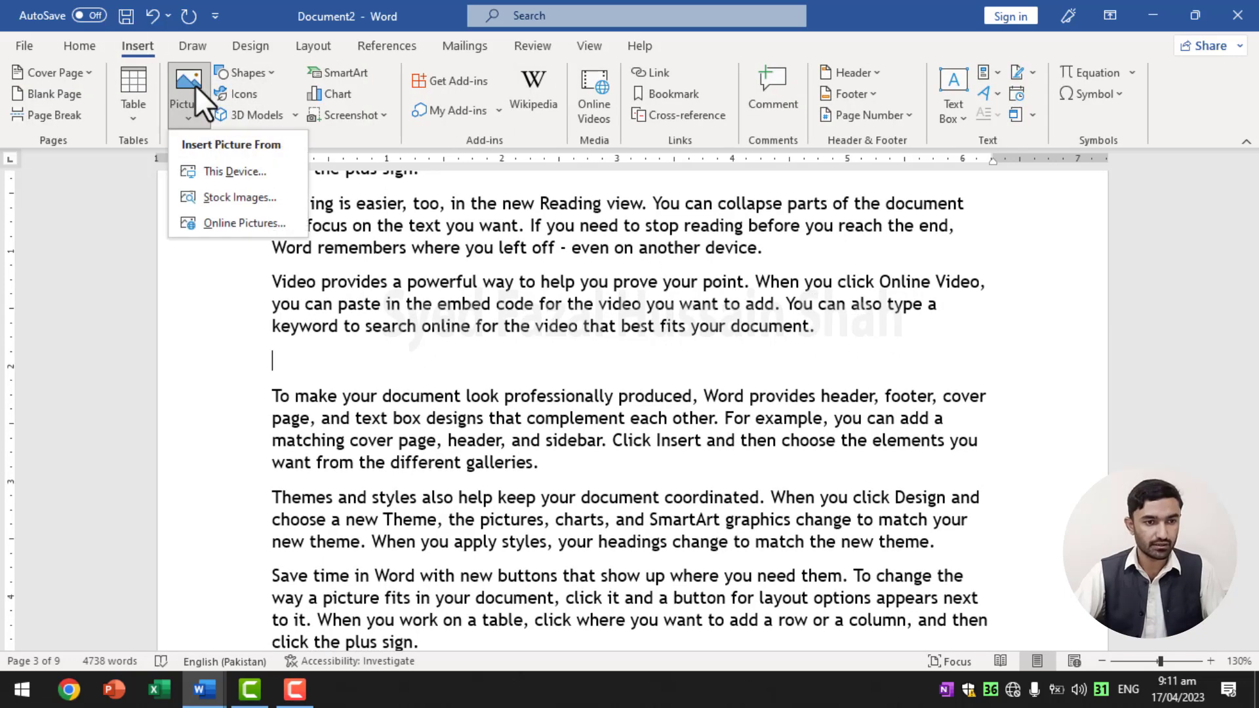
pyautogui.click(246, 167)
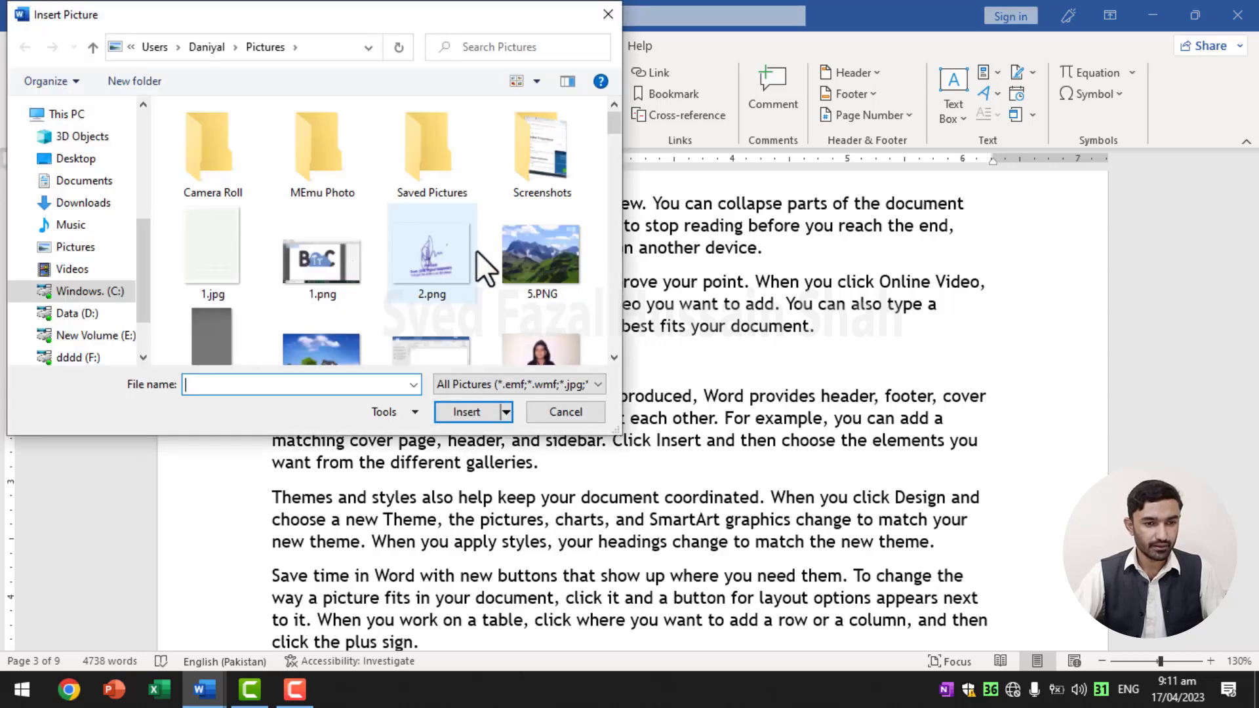
pyautogui.scroll(-3, 476, 250)
pyautogui.doubleClick(429, 220)
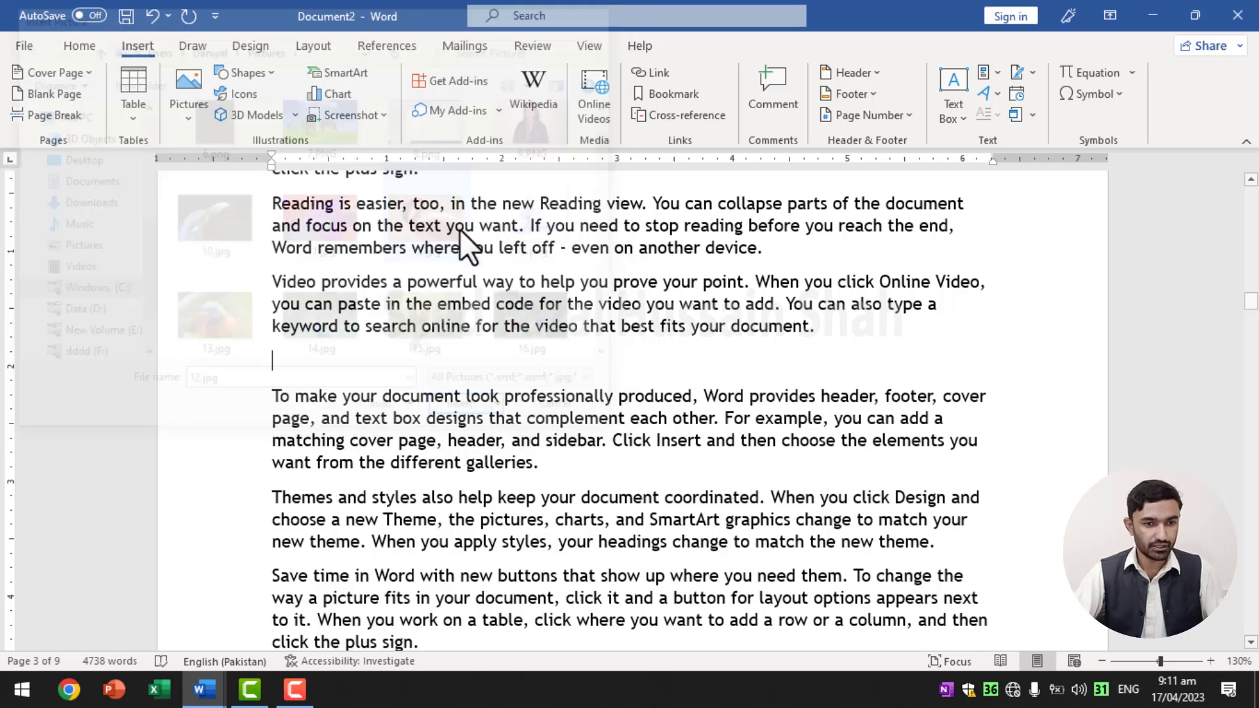
pyautogui.scroll(-1, 611, 308)
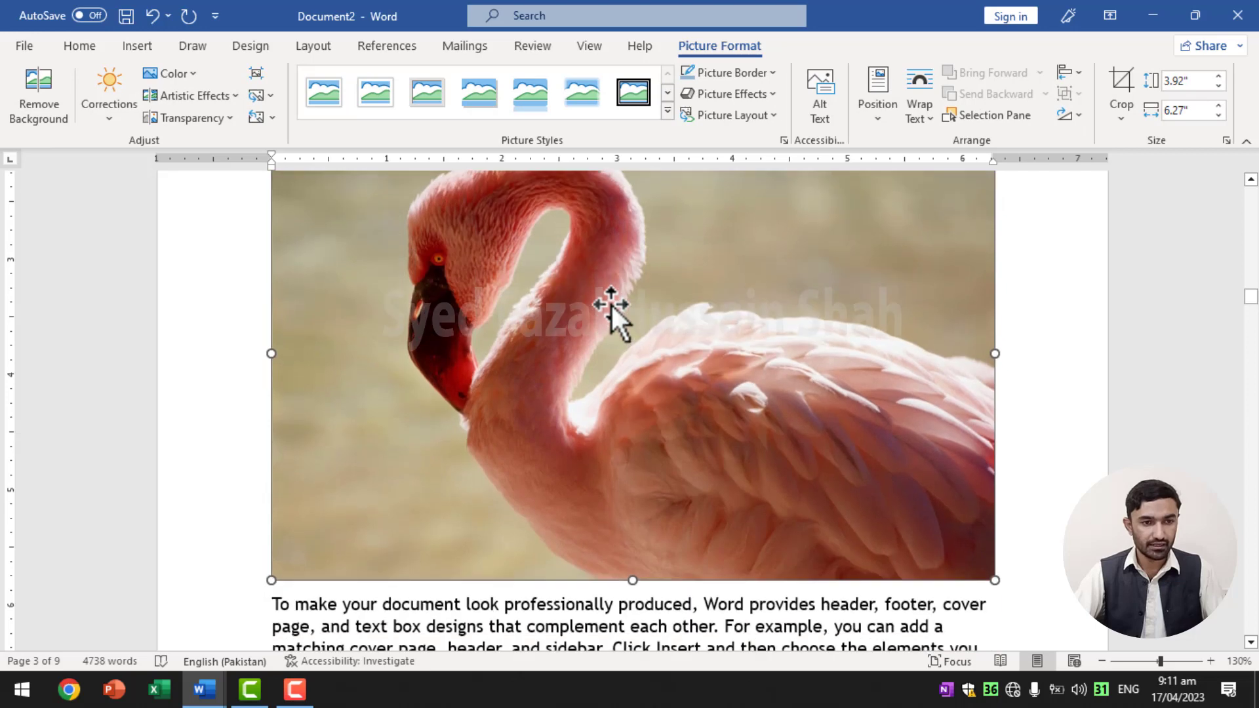
# - Caption the flamingo picture 'Figure 2 Duck', correcting the 'Dcuk' typo
pyautogui.click(387, 48)
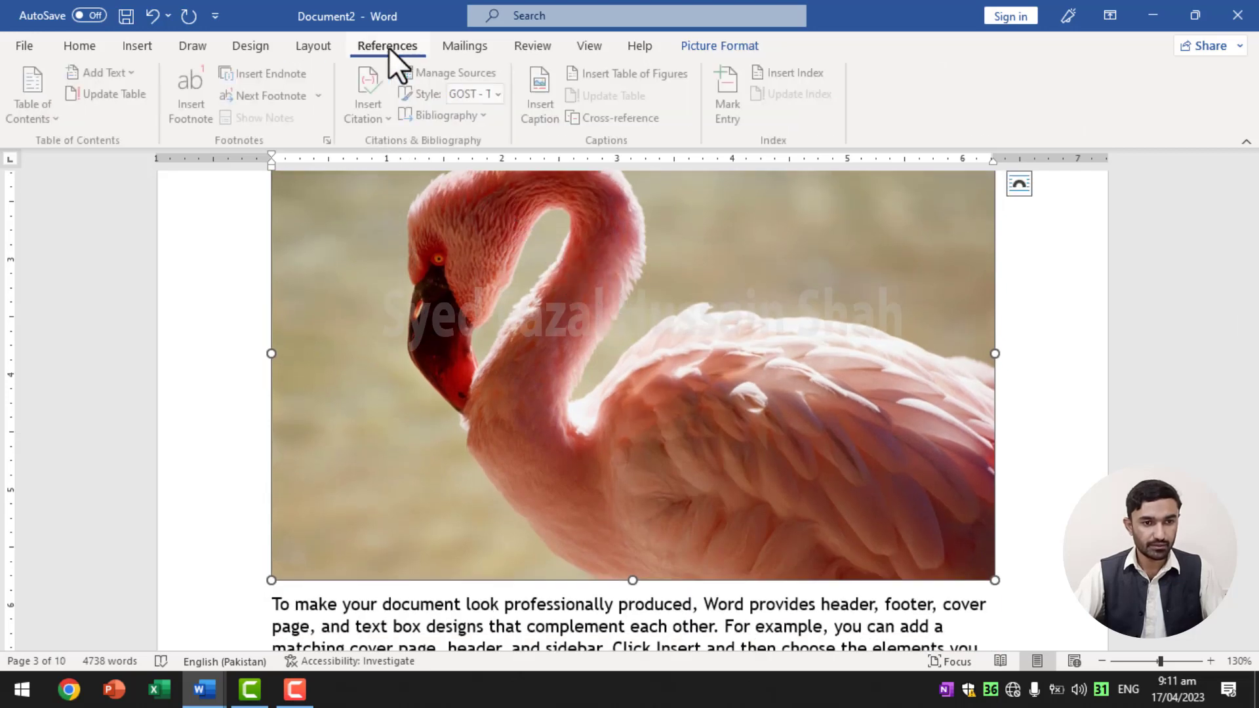
pyautogui.click(542, 82)
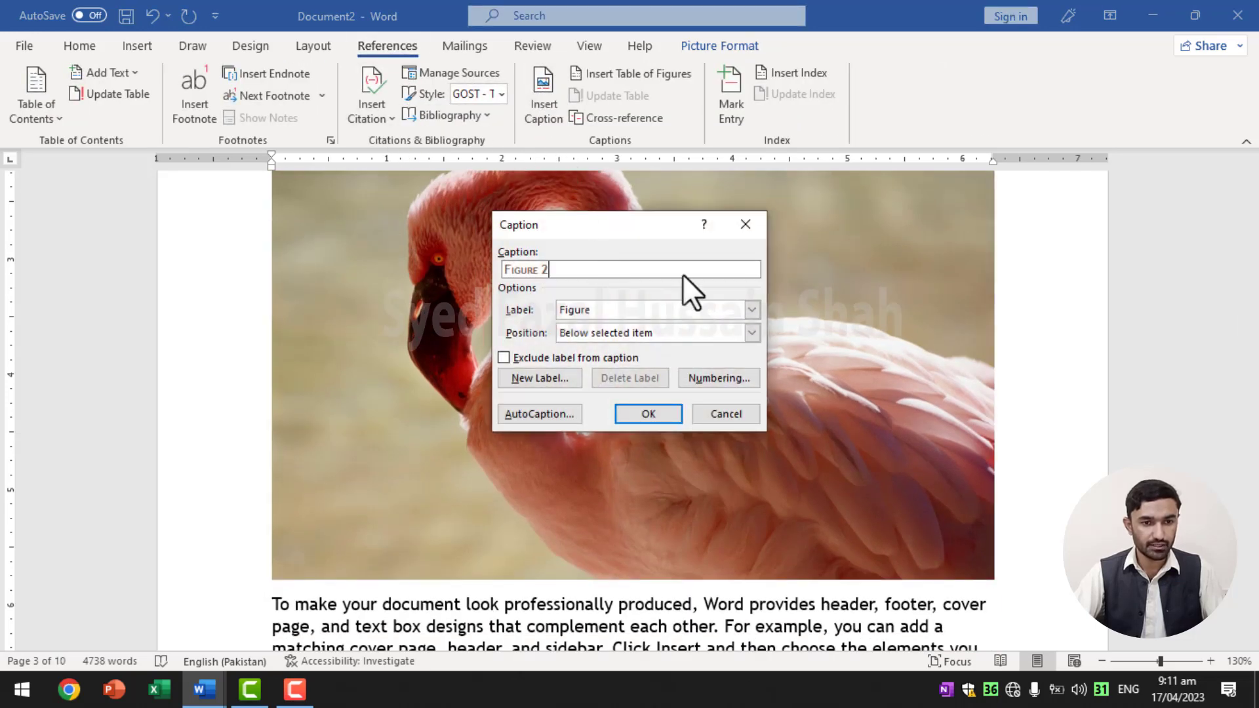
pyautogui.write(' Dc')
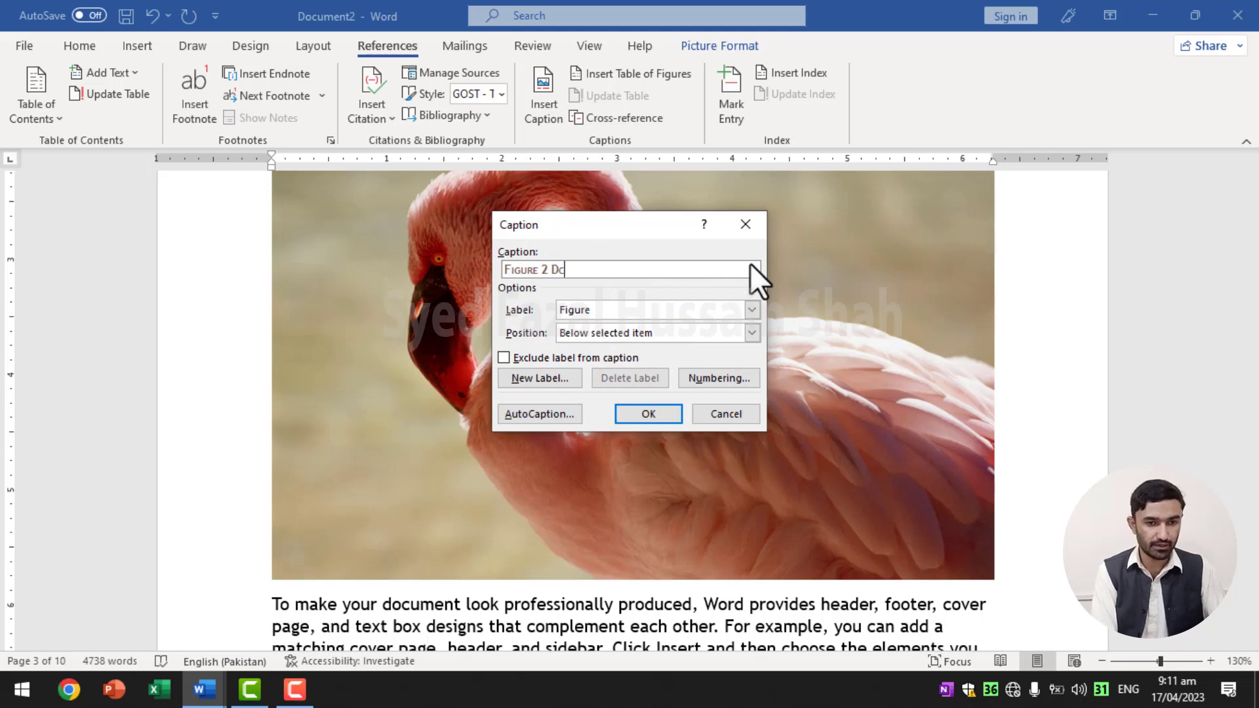
pyautogui.write('uk')
pyautogui.press('BackSpace')
pyautogui.press('BackSpace')
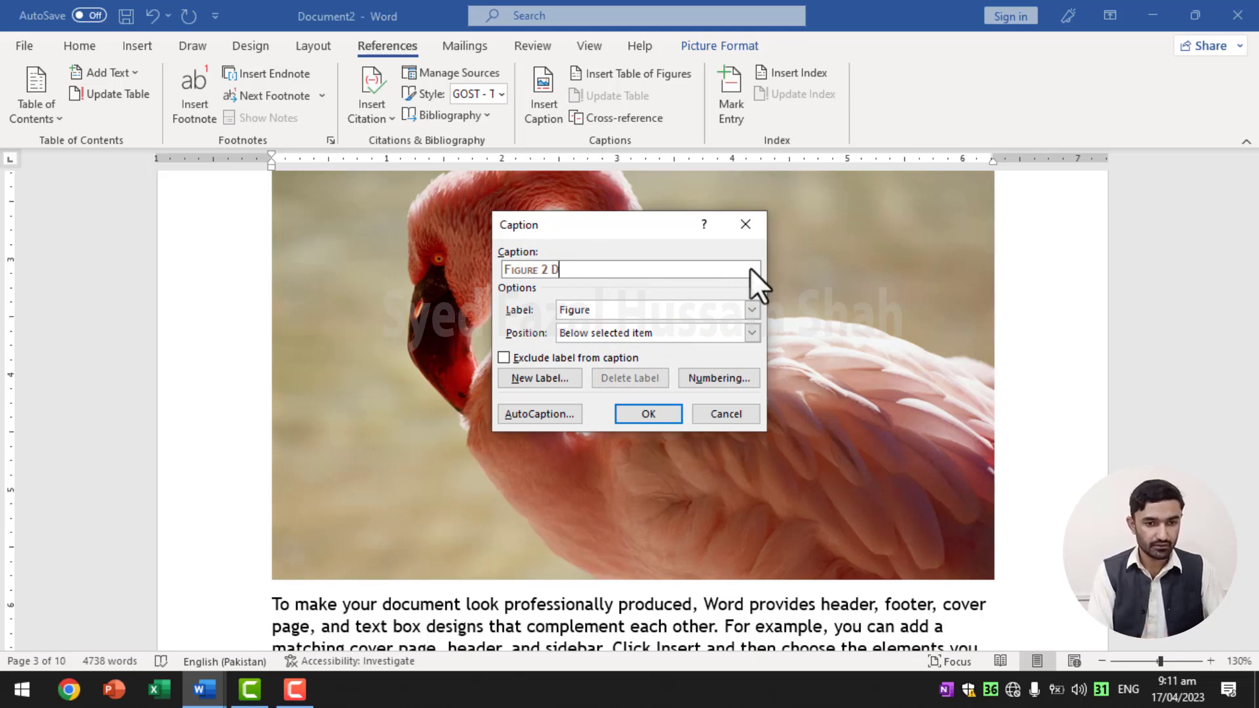
pyautogui.write('uck')
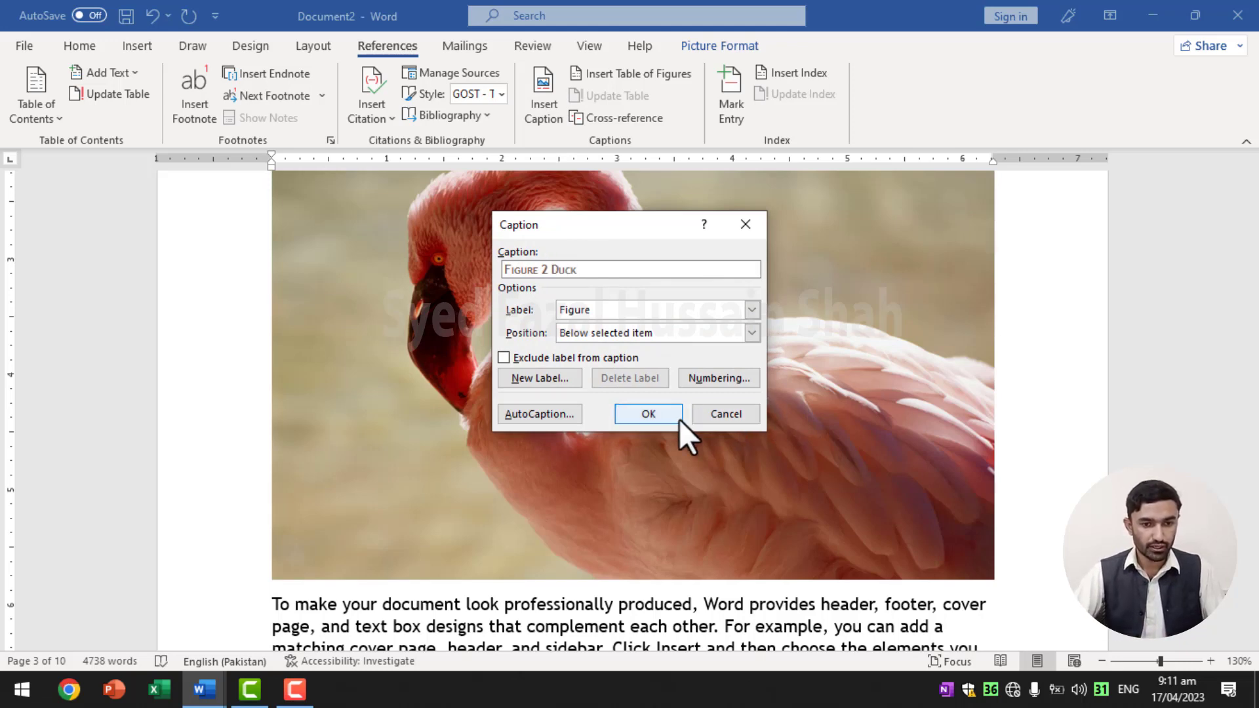
pyautogui.click(681, 414)
pyautogui.scroll(-2, 711, 427)
pyautogui.scroll(-5, 711, 427)
pyautogui.scroll(-5, 711, 427)
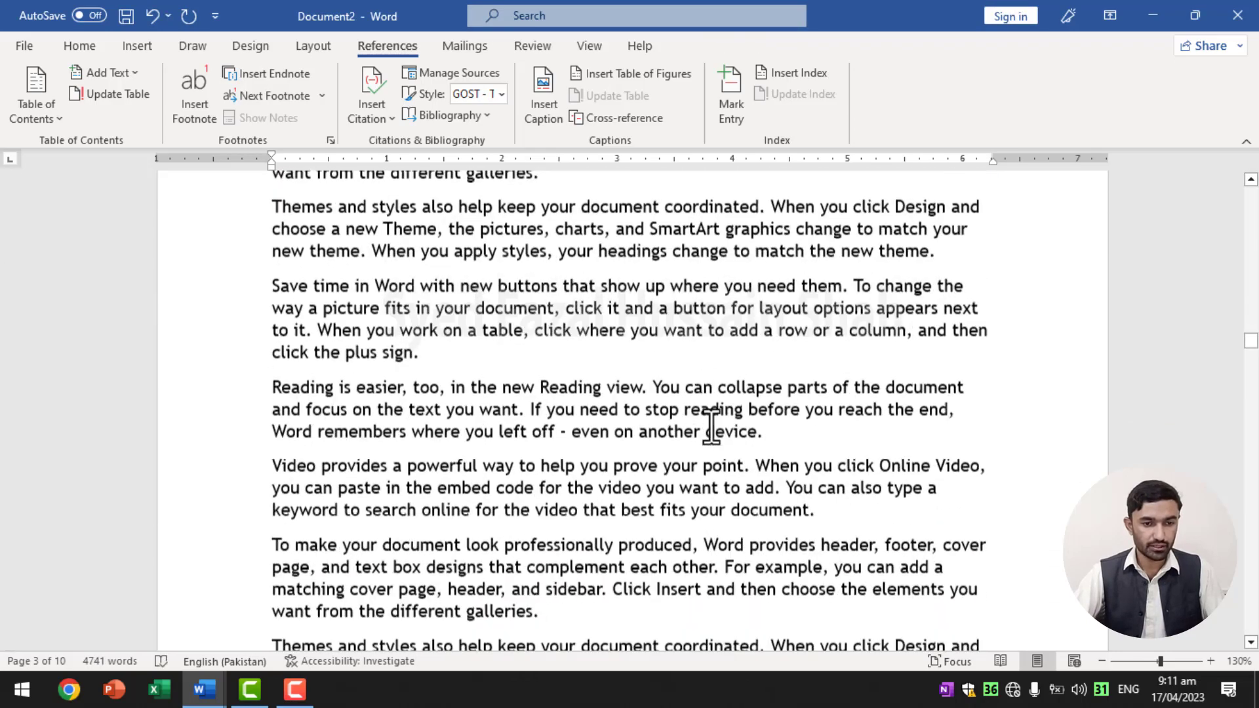
pyautogui.scroll(-4, 711, 427)
pyautogui.scroll(-5, 711, 427)
pyautogui.scroll(-2, 708, 423)
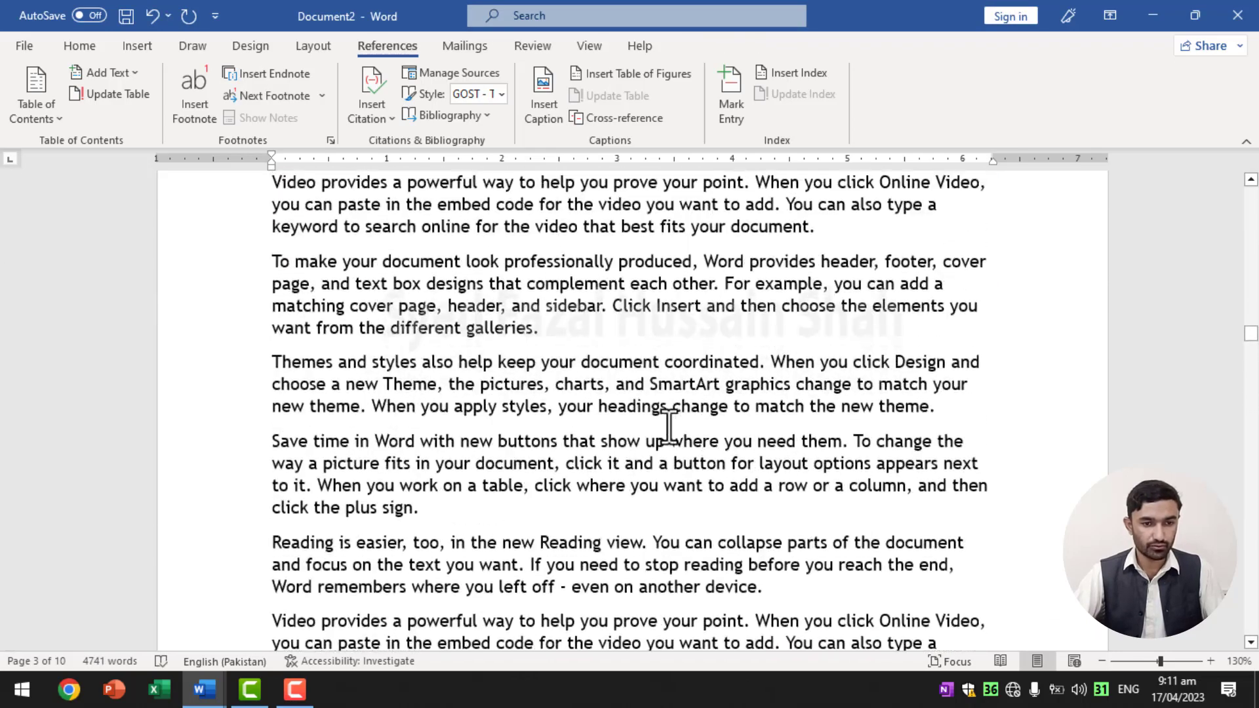
# - Insert the eagle photo 25.jpg on a new line after 'click the plus sign.' on page 4
pyautogui.click(455, 517)
pyautogui.press('Return')
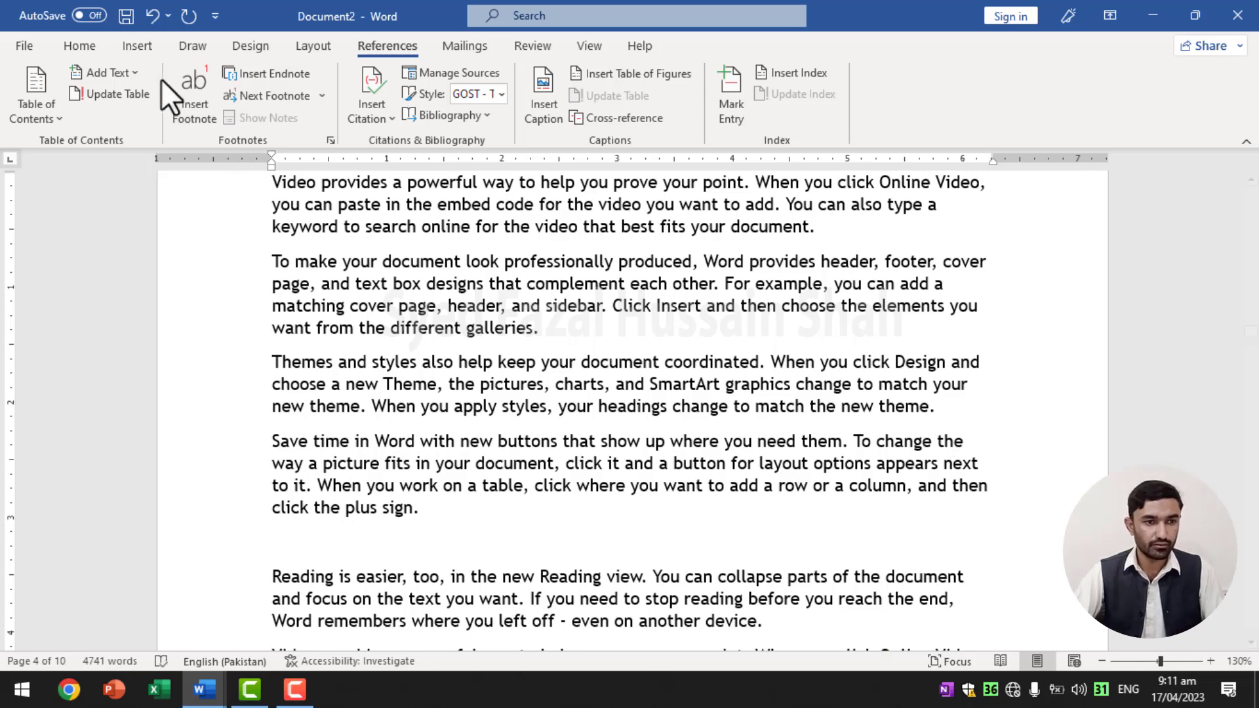
pyautogui.click(137, 47)
pyautogui.click(185, 95)
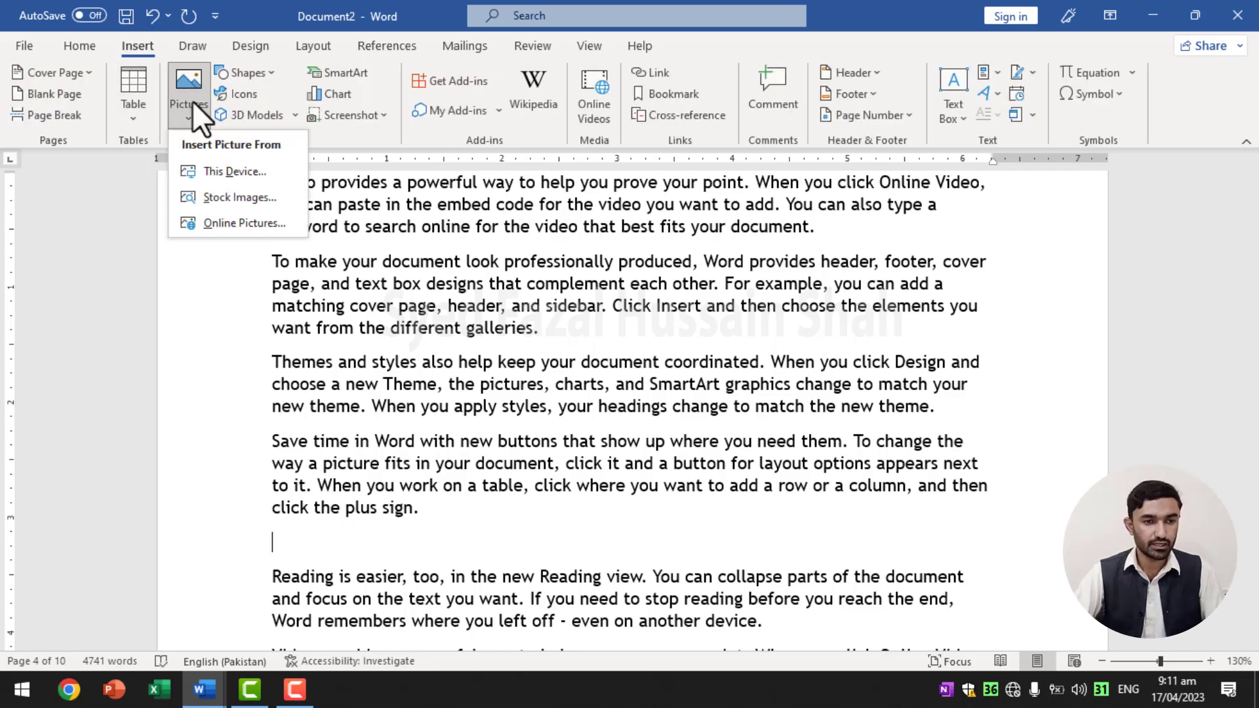
pyautogui.click(235, 172)
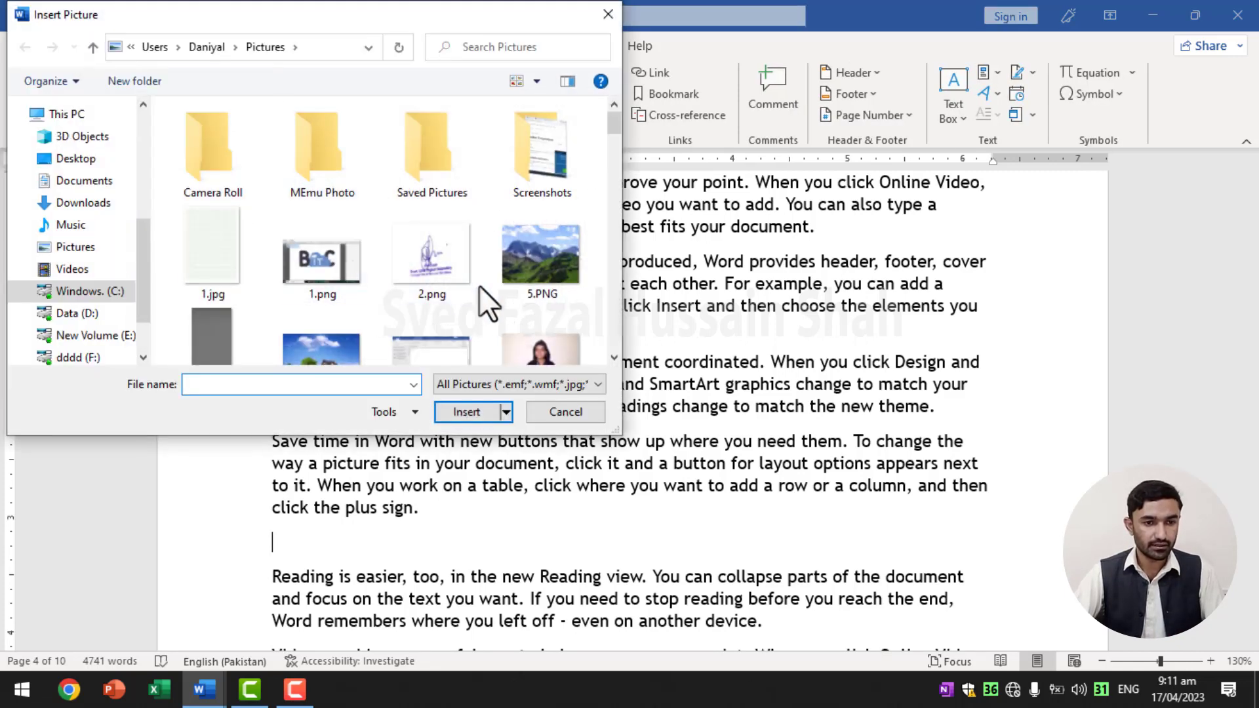
pyautogui.scroll(-2, 479, 285)
pyautogui.scroll(-2, 479, 286)
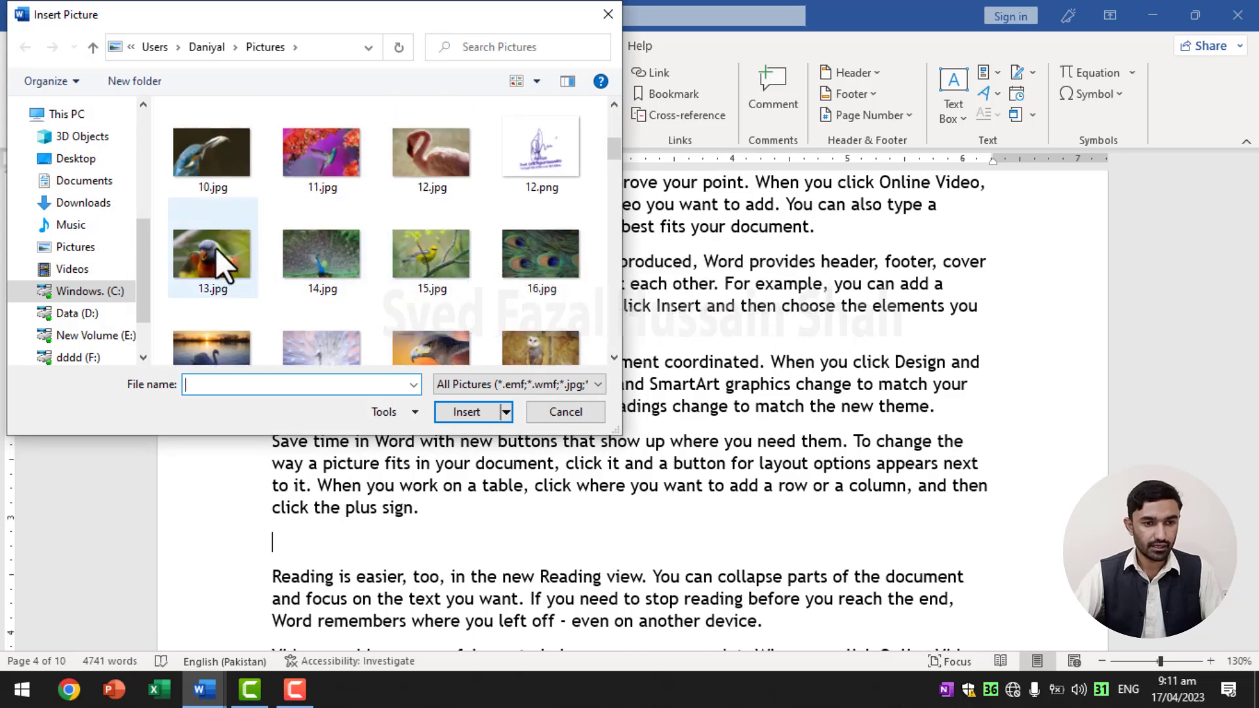
pyautogui.scroll(3, 532, 268)
pyautogui.scroll(-2, 531, 264)
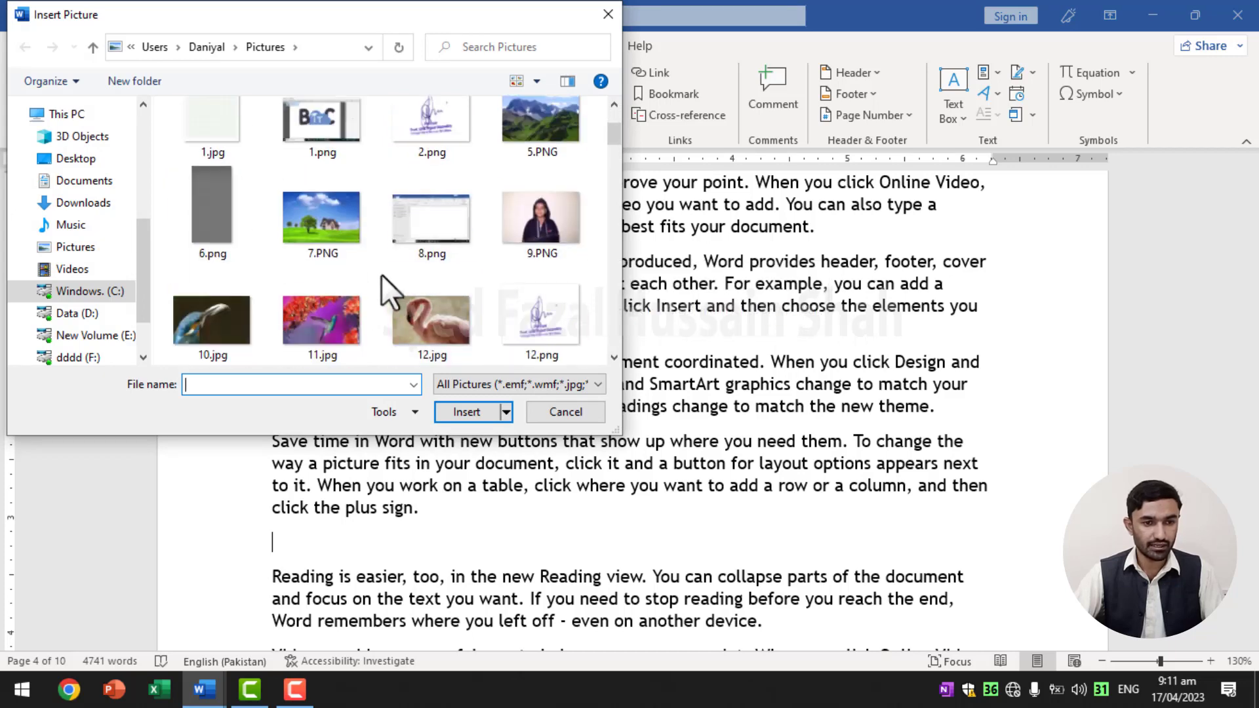
pyautogui.scroll(-5, 387, 279)
pyautogui.doubleClick(212, 308)
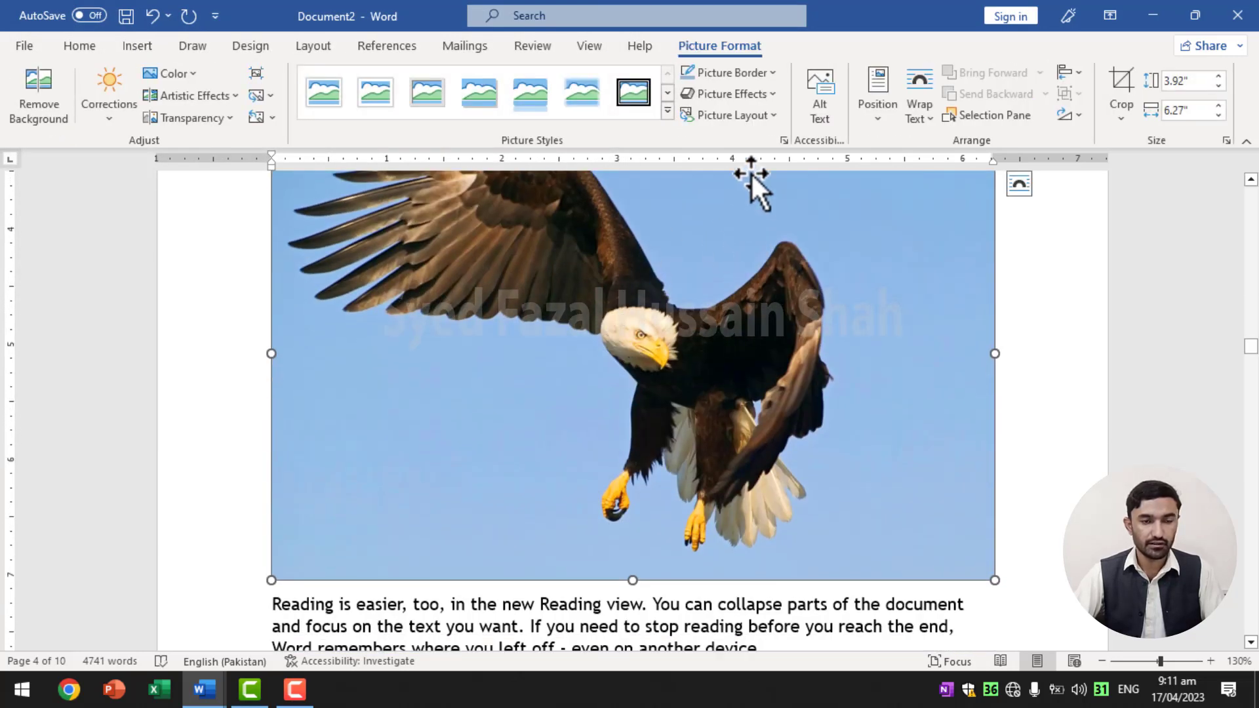
# - Caption the eagle photo 'Figure 3 Eagle'
pyautogui.click(383, 46)
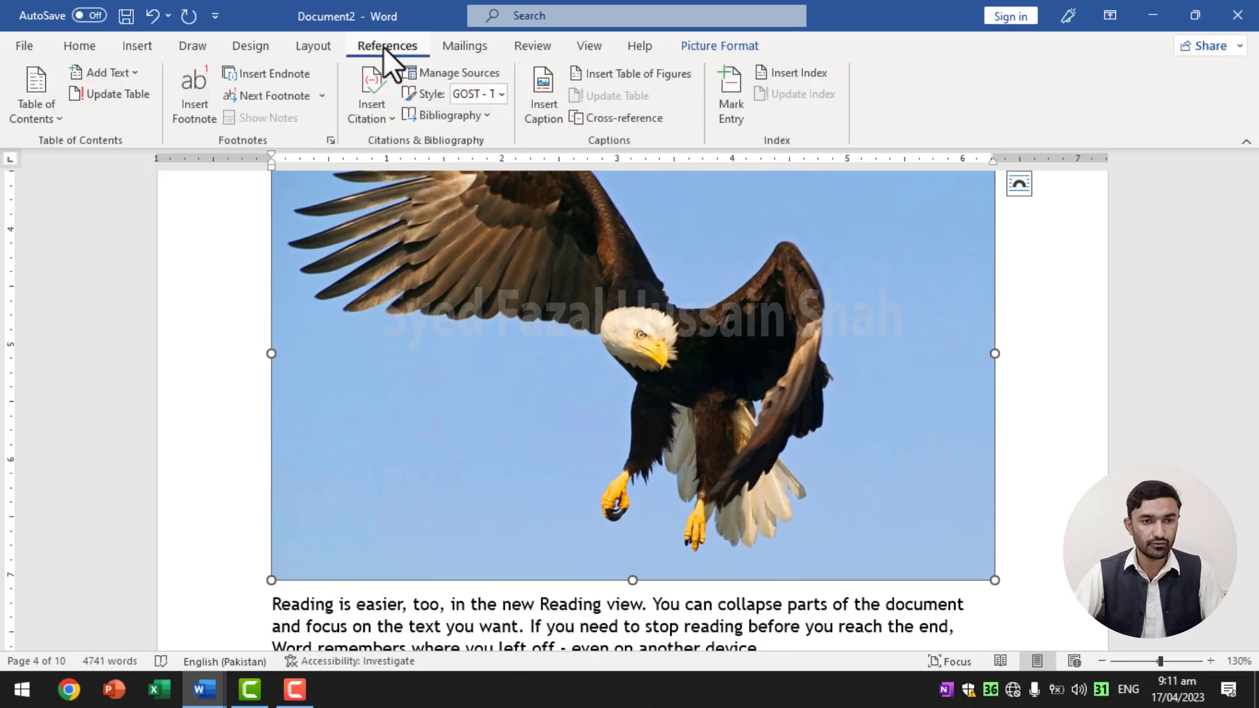
pyautogui.click(545, 89)
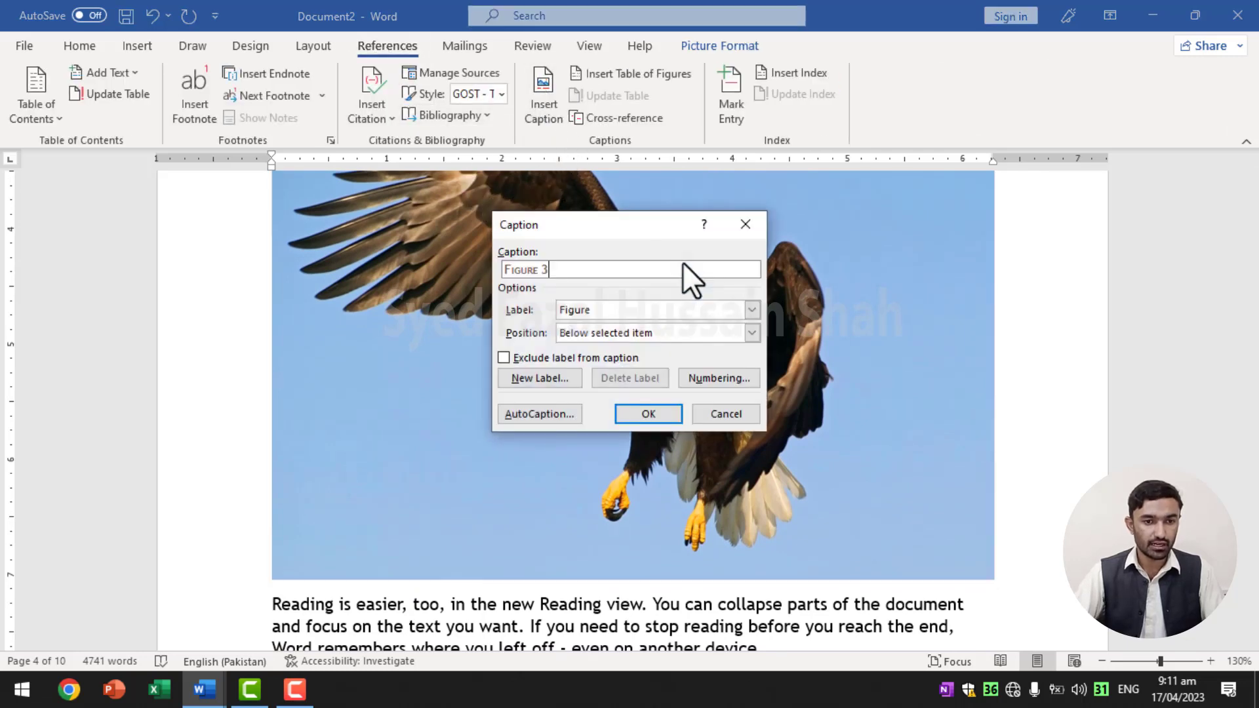
pyautogui.write('Ea')
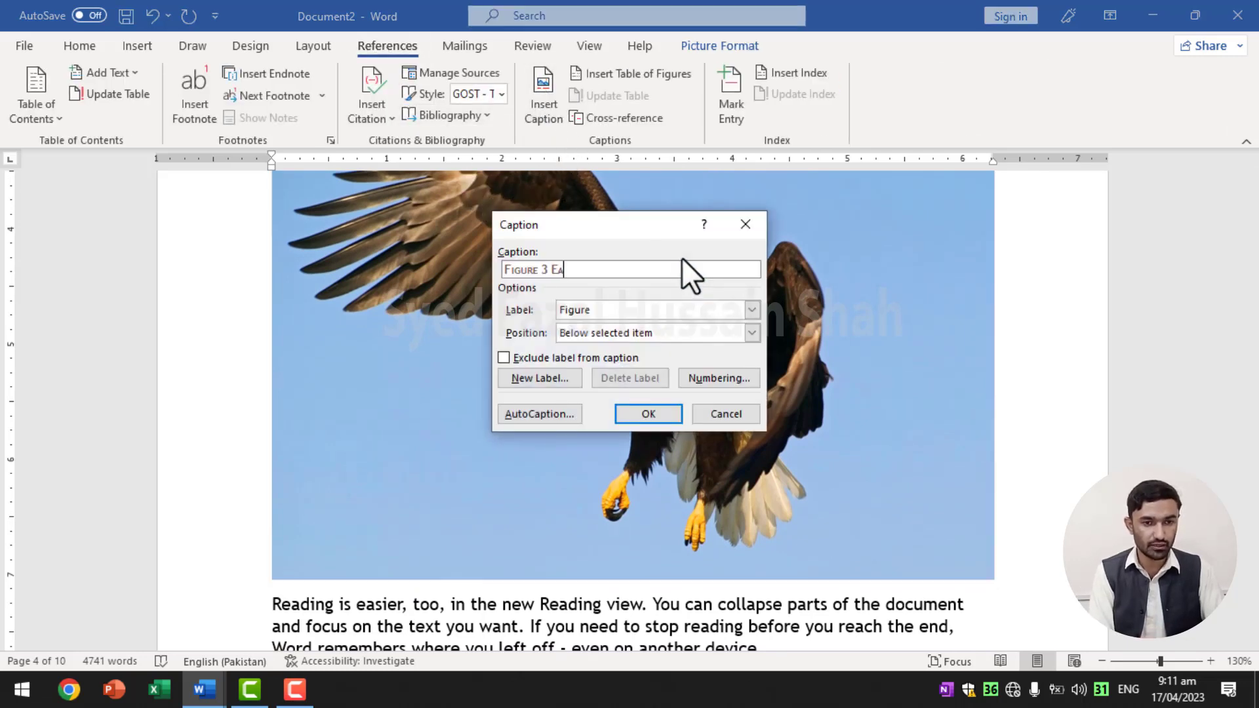
pyautogui.write('gle')
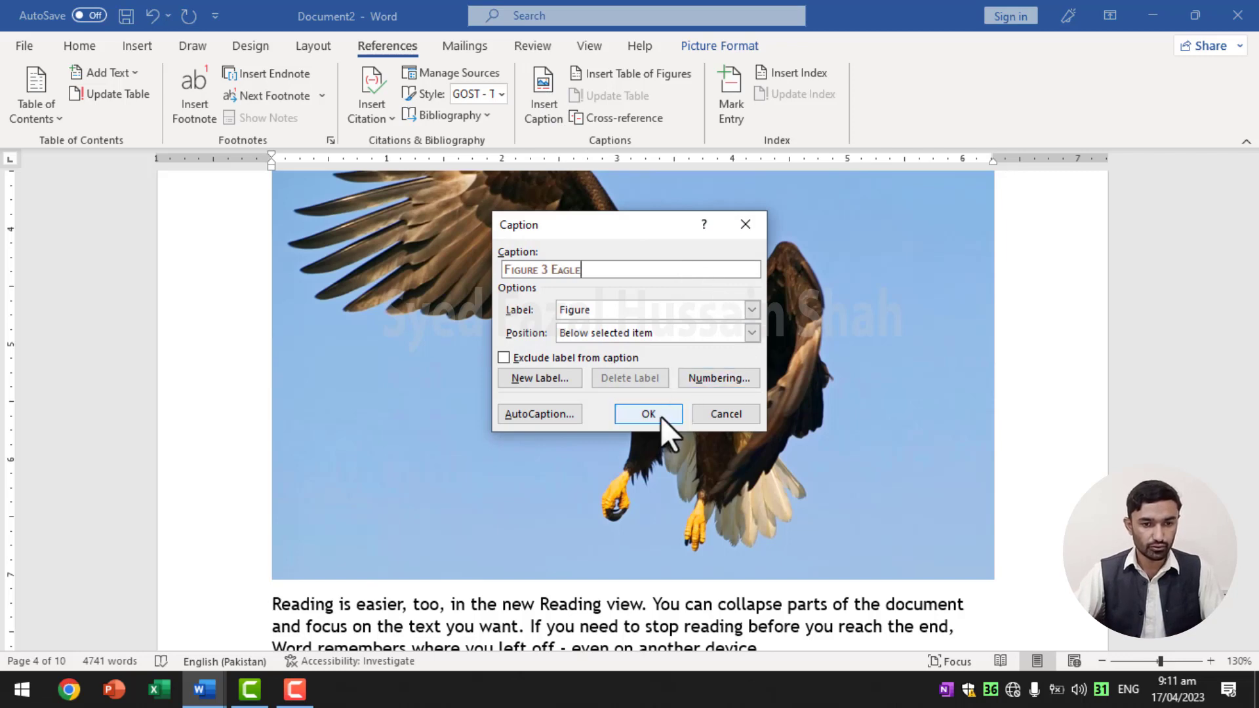
pyautogui.click(660, 415)
pyautogui.hotkey('ctrl', 'End')
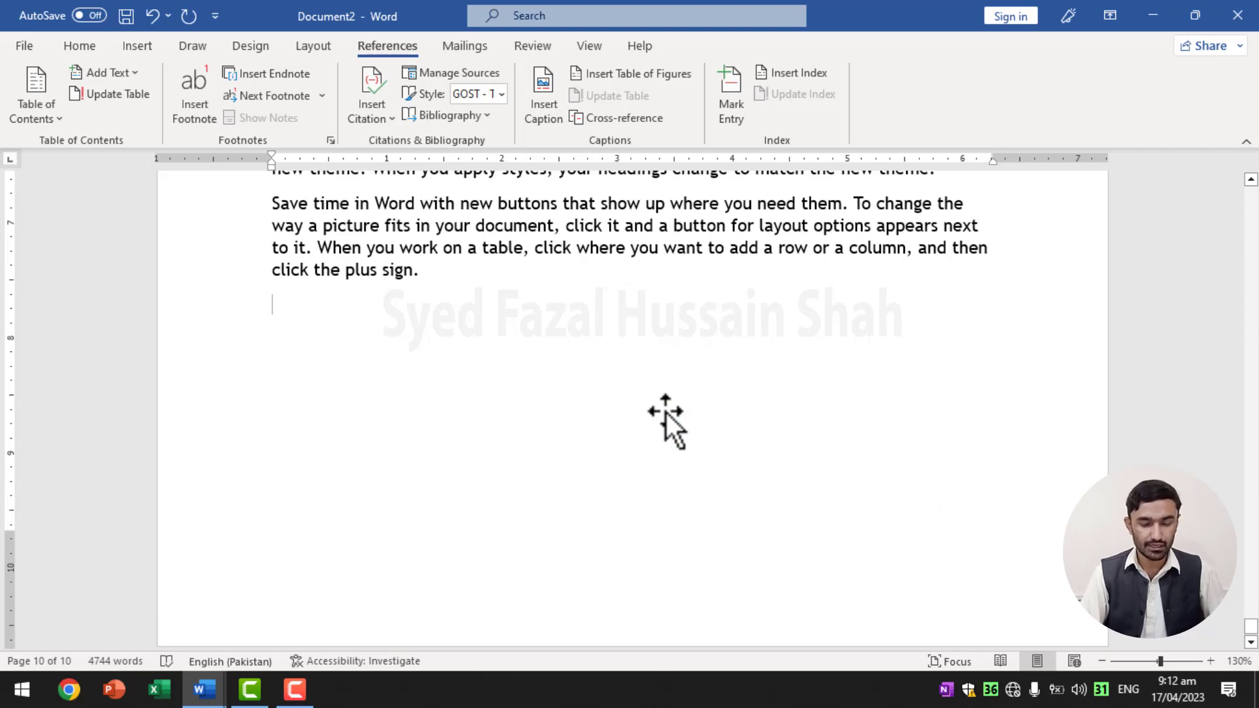
# - Add a page break at the end and insert a table of figures there with default settings
pyautogui.hotkey('ctrl', 'Return')
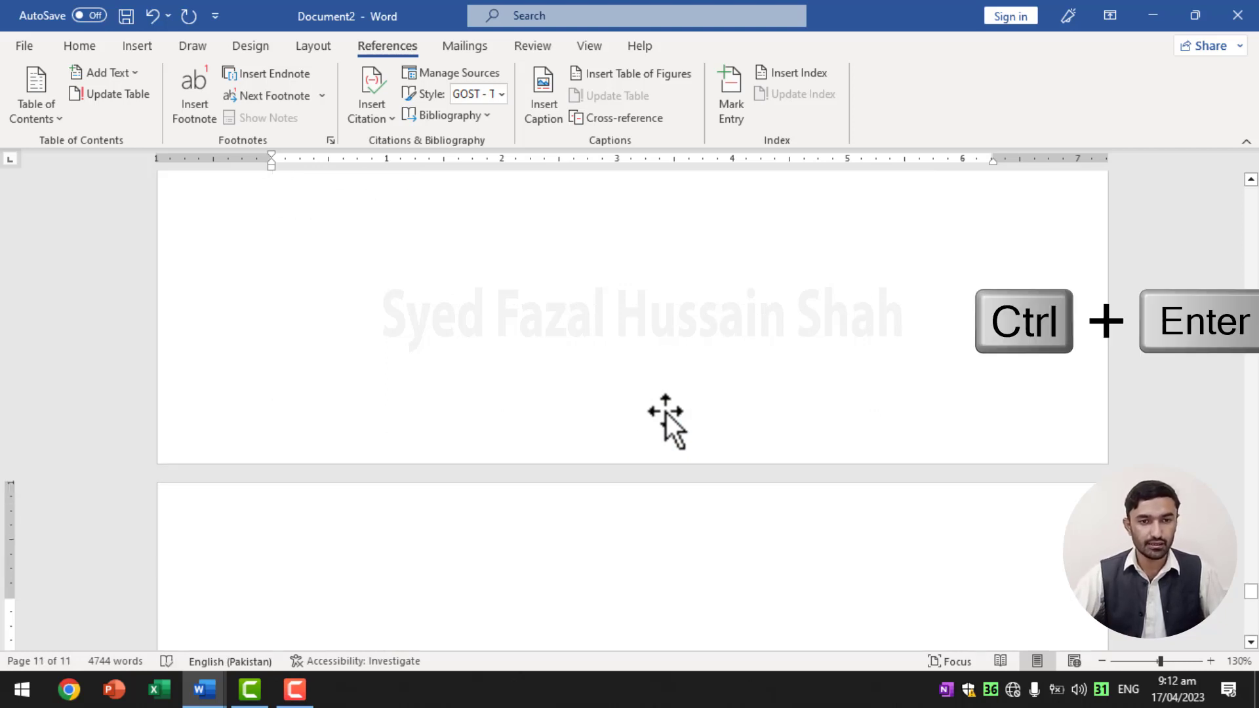
pyautogui.click(610, 77)
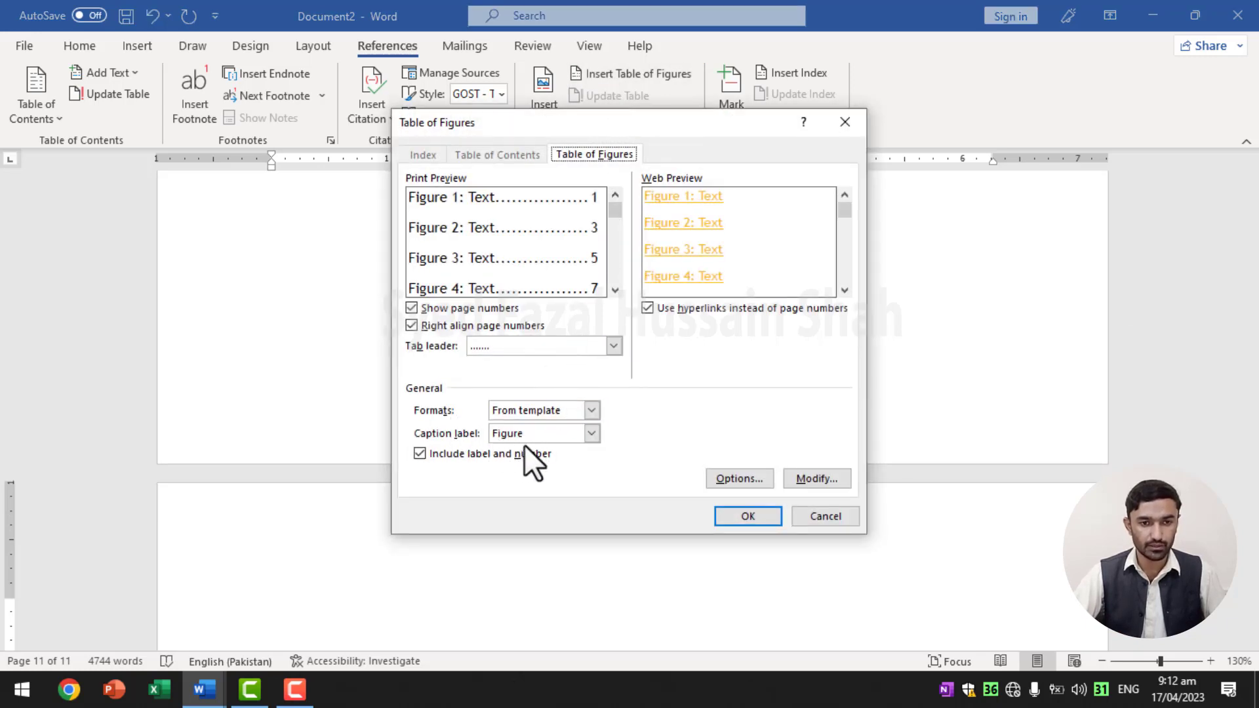
pyautogui.click(748, 522)
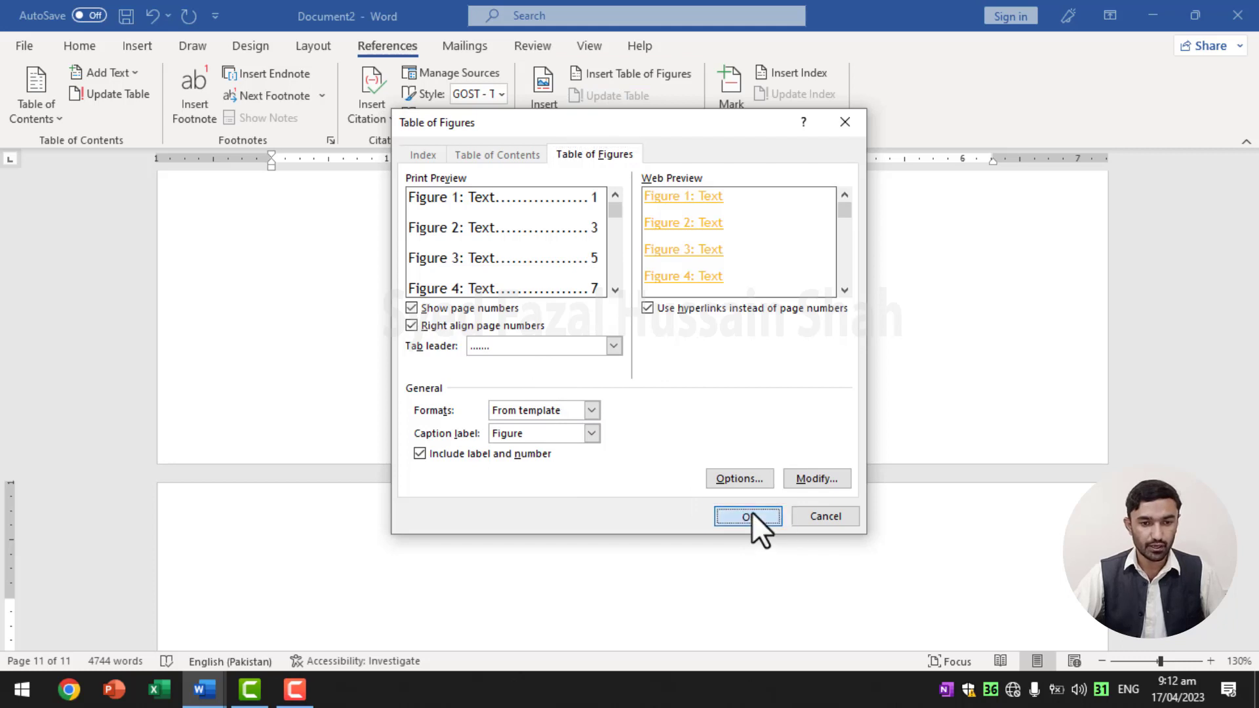
pyautogui.scroll(-3, 752, 513)
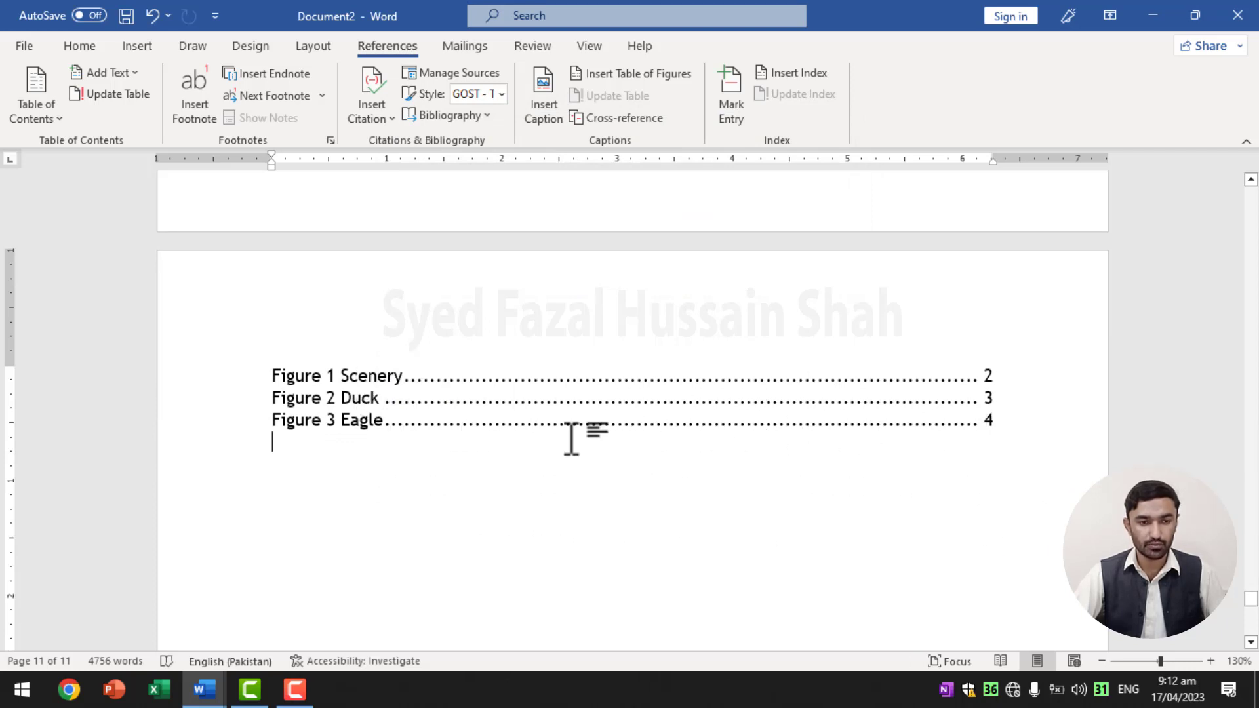
# - Follow the Scenery, Duck and Eagle table-of-figures entries to their captions, then return to the top
pyautogui.keyDown('ctrl'); pyautogui.click(387, 386); pyautogui.keyUp('ctrl')
pyautogui.keyDown('ctrl'); pyautogui.click(386, 386); pyautogui.keyUp('ctrl')
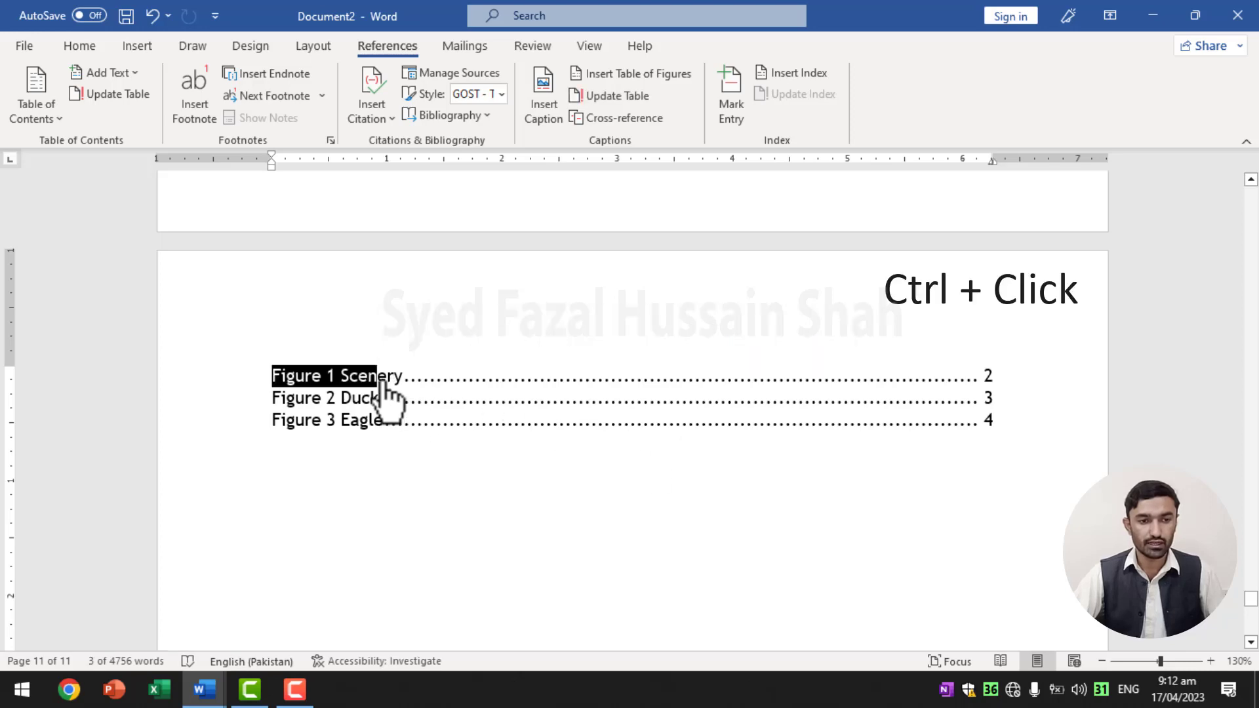
pyautogui.scroll(1, 397, 378)
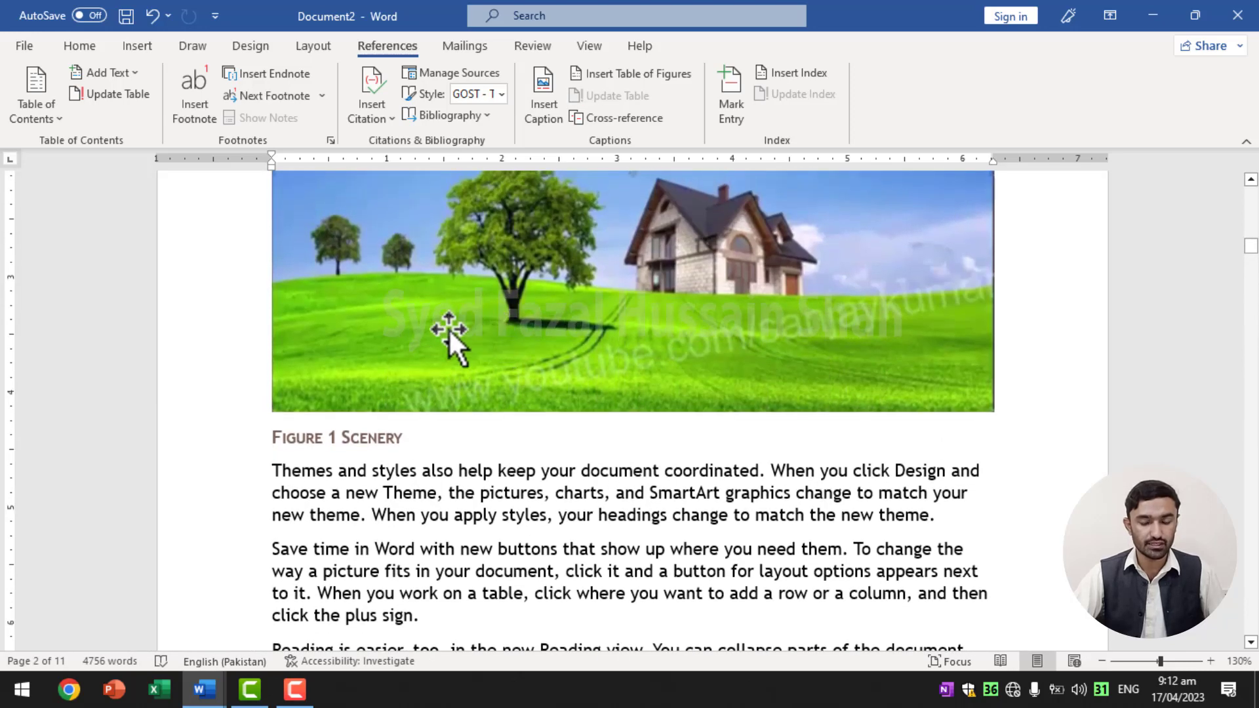
pyautogui.hotkey('ctrl', 'End')
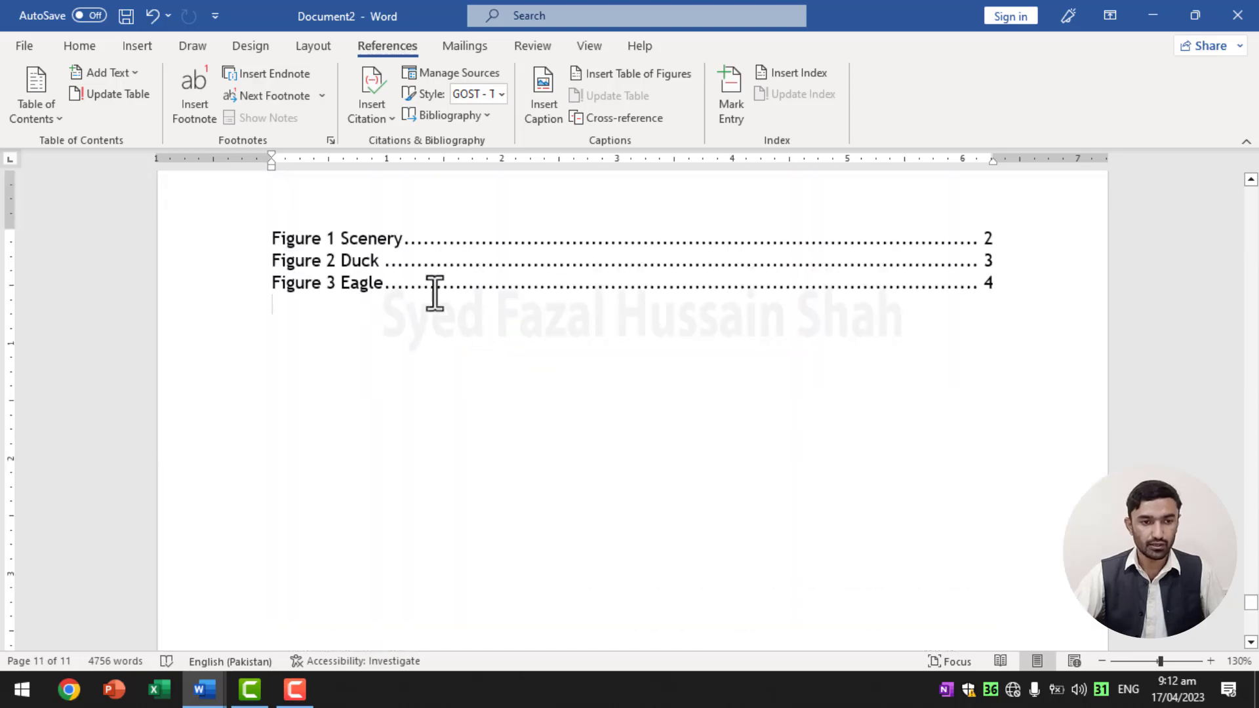
pyautogui.keyDown('ctrl'); pyautogui.click(370, 263); pyautogui.keyUp('ctrl')
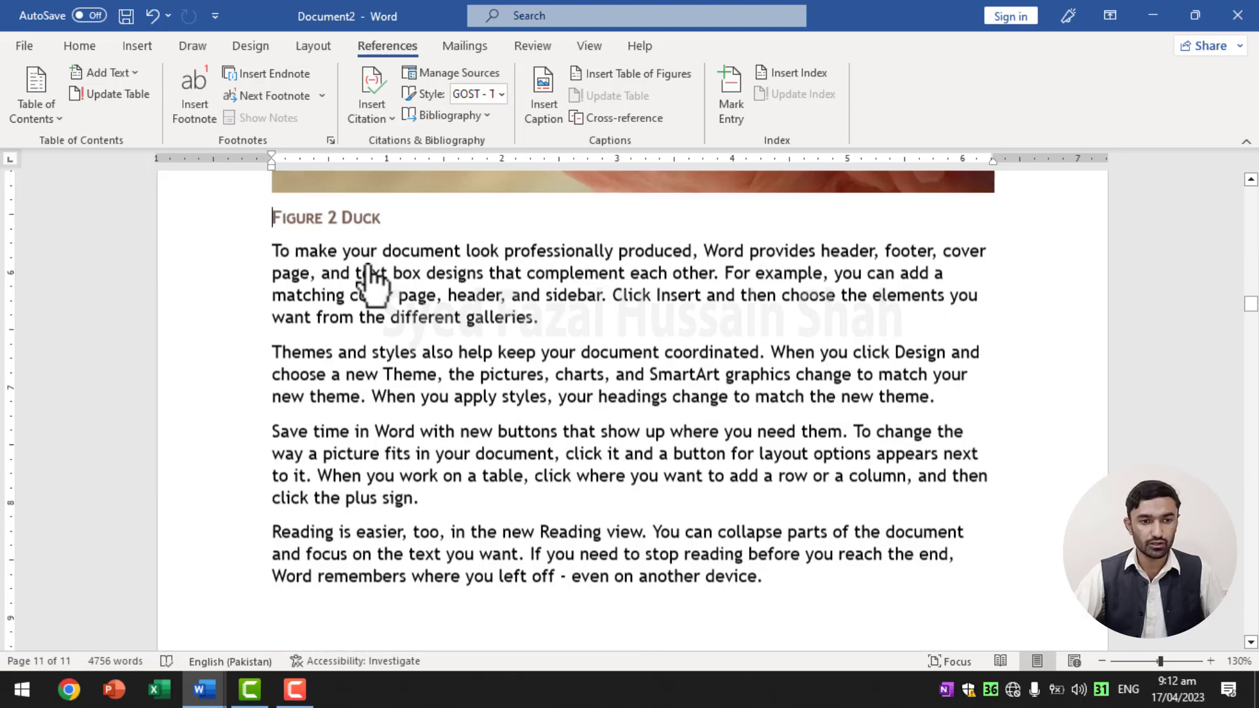
pyautogui.scroll(1, 436, 290)
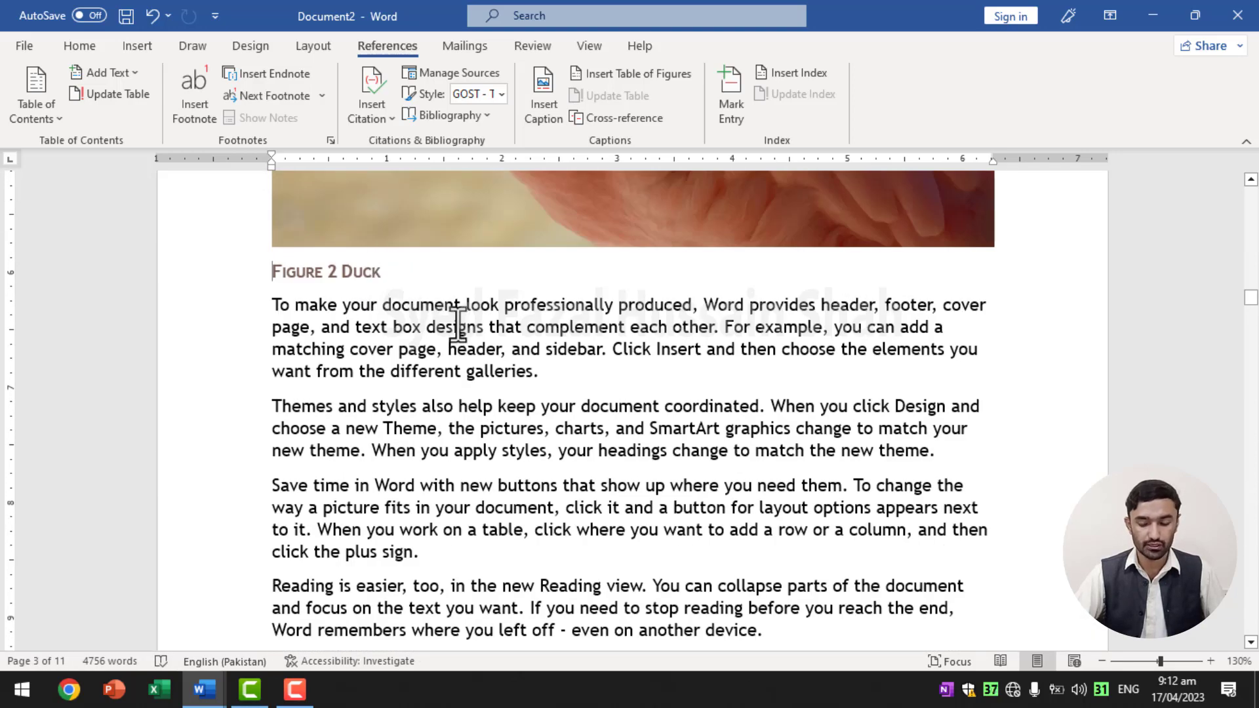
pyautogui.hotkey('ctrl', 'End')
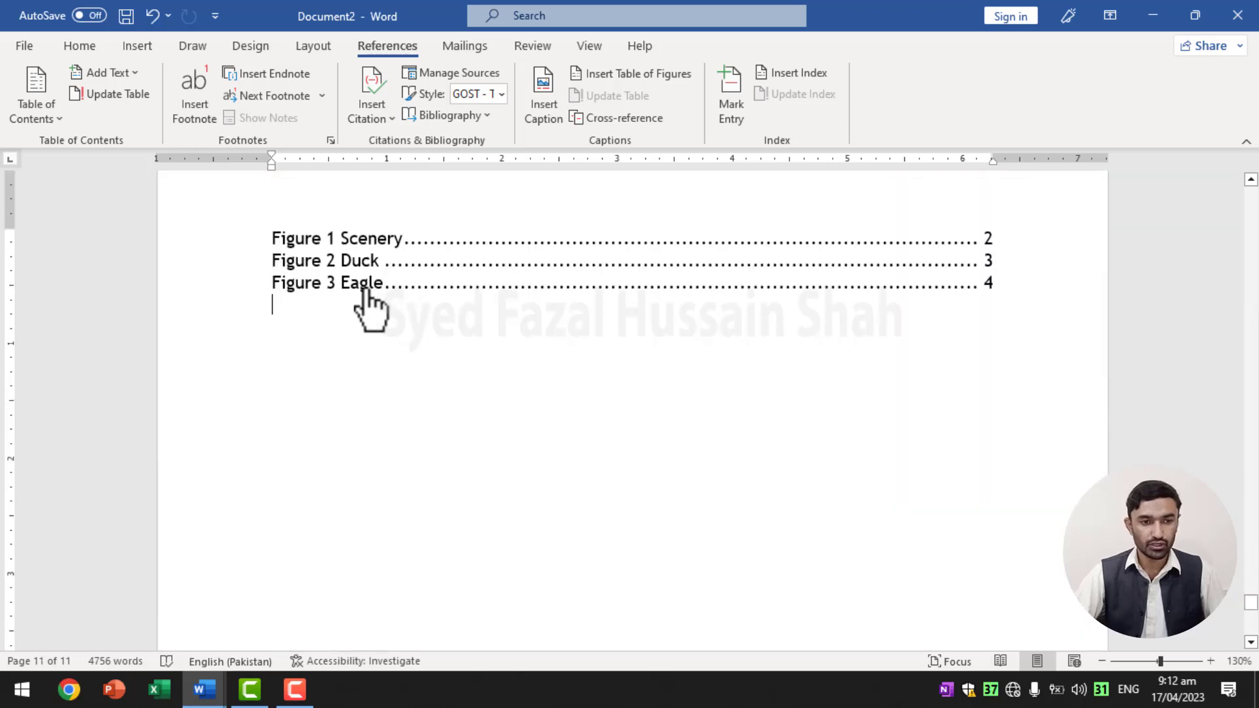
pyautogui.keyDown('ctrl'); pyautogui.click(365, 288); pyautogui.keyUp('ctrl')
pyautogui.scroll(2, 426, 321)
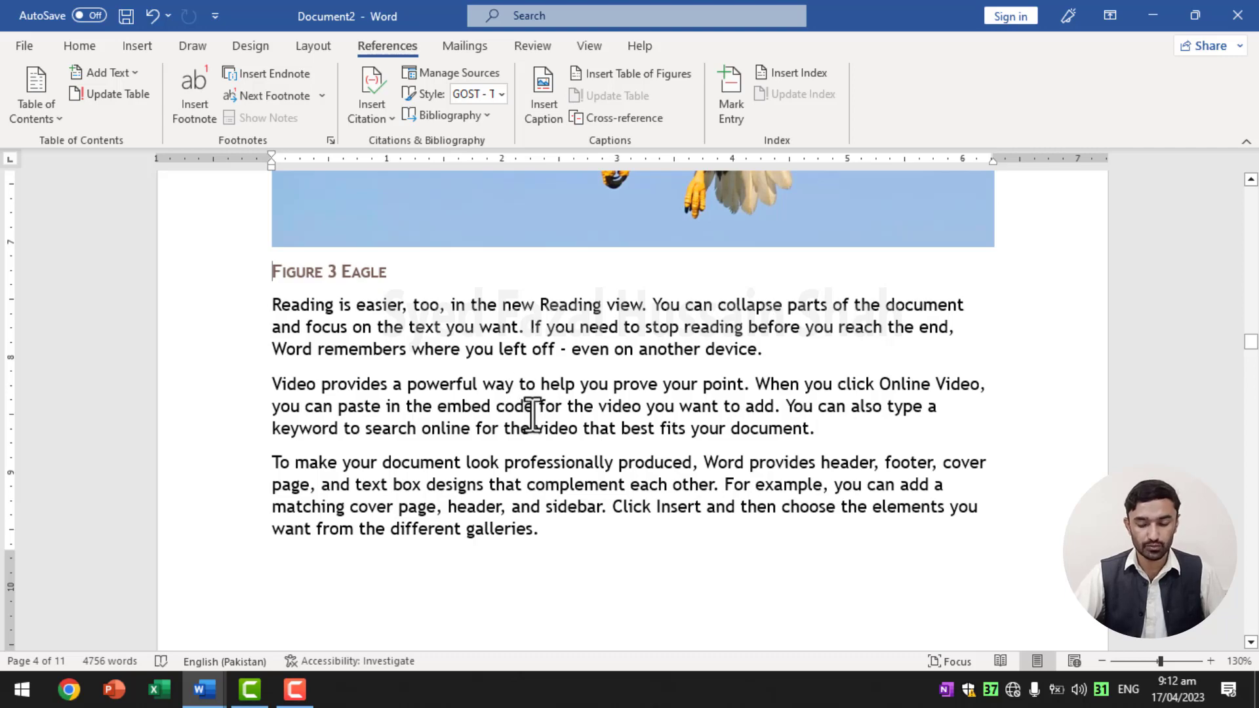
pyautogui.hotkey('ctrl', 'Home')
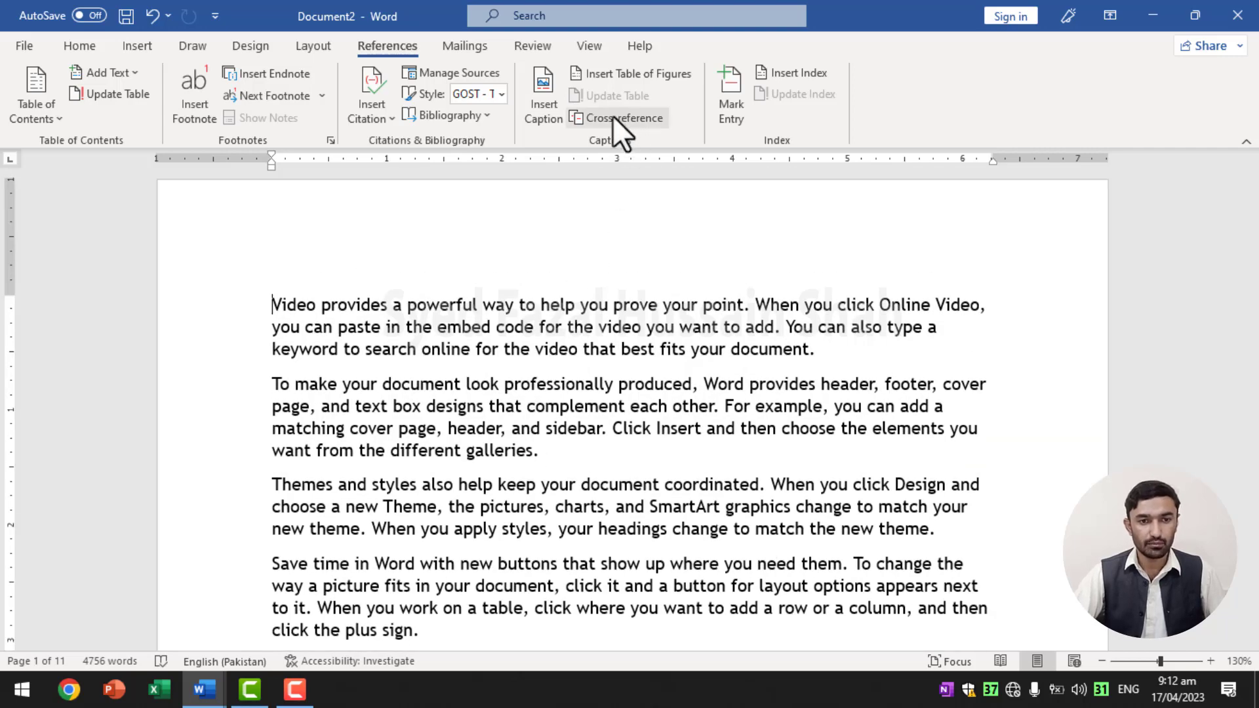
# - Add a new empty line after the first paragraph on page 1
pyautogui.scroll(-5, 730, 440)
pyautogui.scroll(-5, 735, 441)
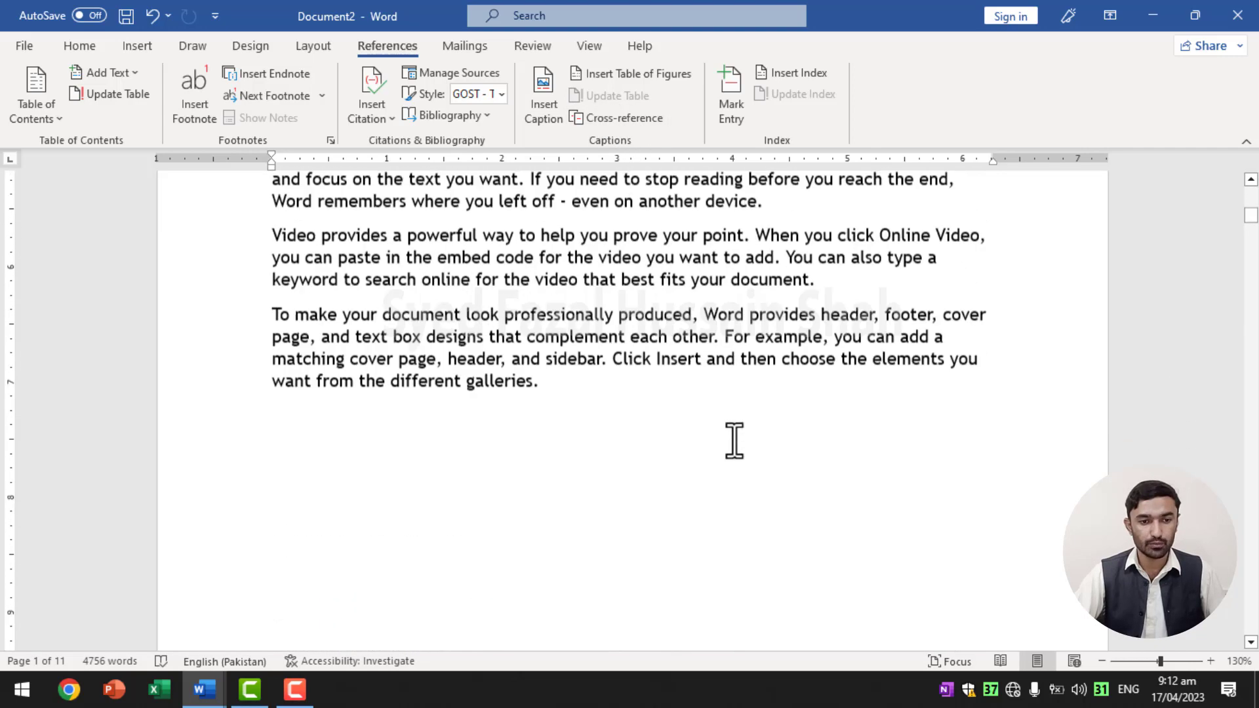
pyautogui.scroll(2, 735, 441)
pyautogui.scroll(2, 734, 433)
pyautogui.click(838, 368)
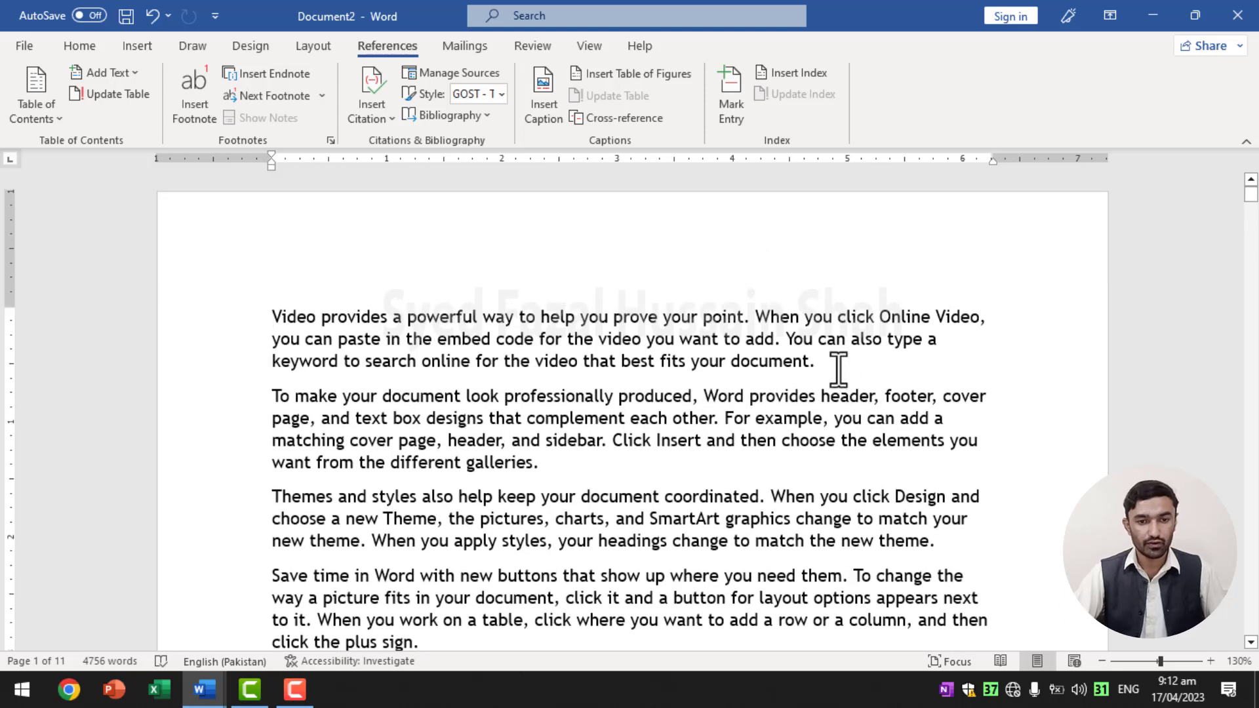
pyautogui.press('Return')
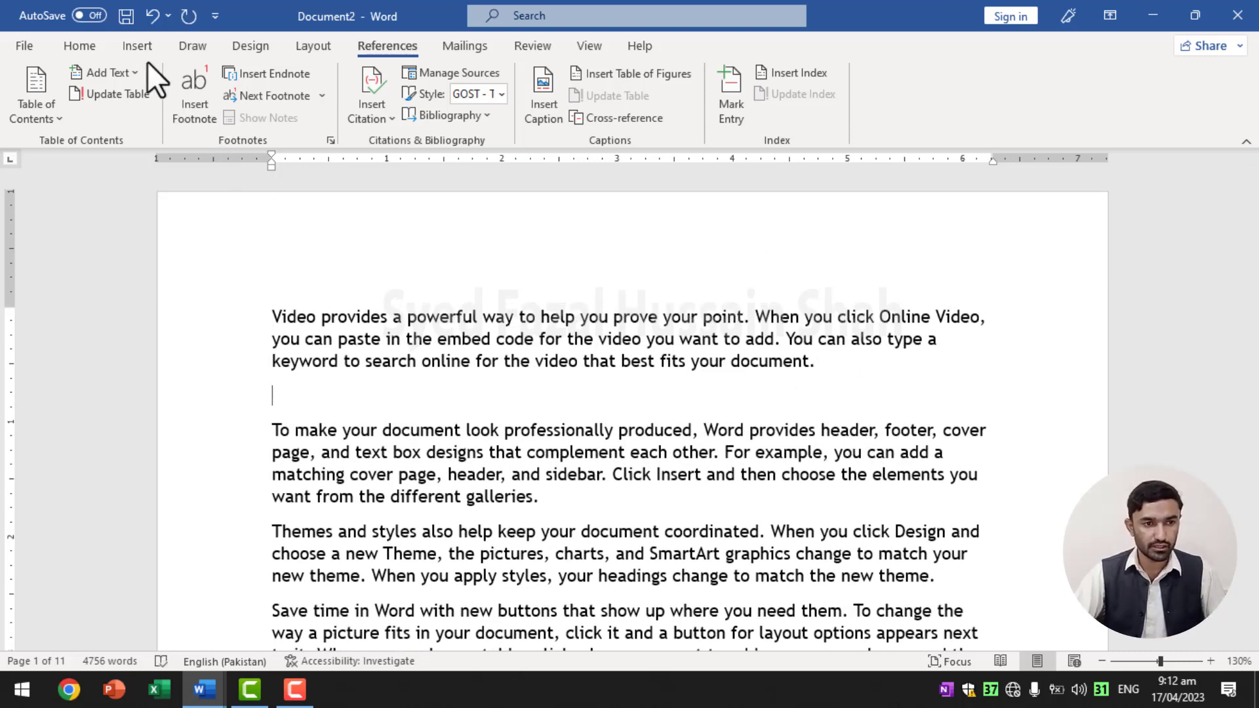
# - Insert the parrot picture 13.jpg from this device on that line
pyautogui.click(142, 51)
pyautogui.click(187, 89)
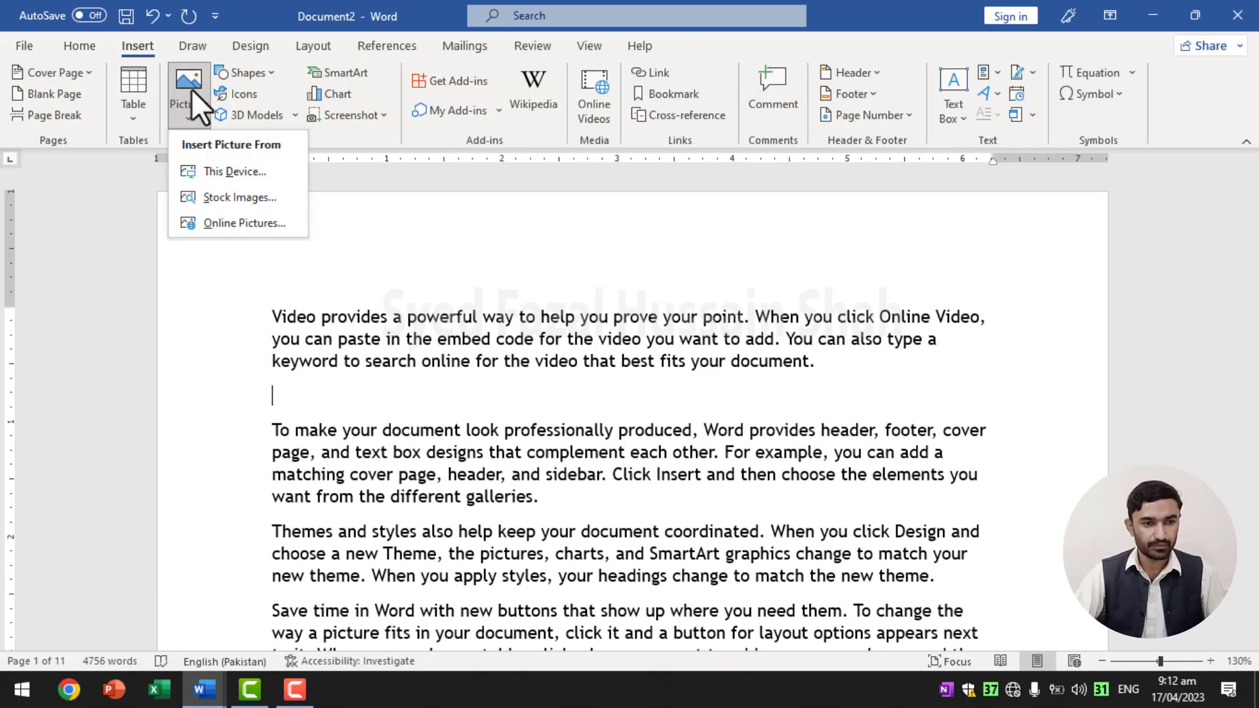
pyautogui.click(238, 170)
pyautogui.scroll(-3, 486, 304)
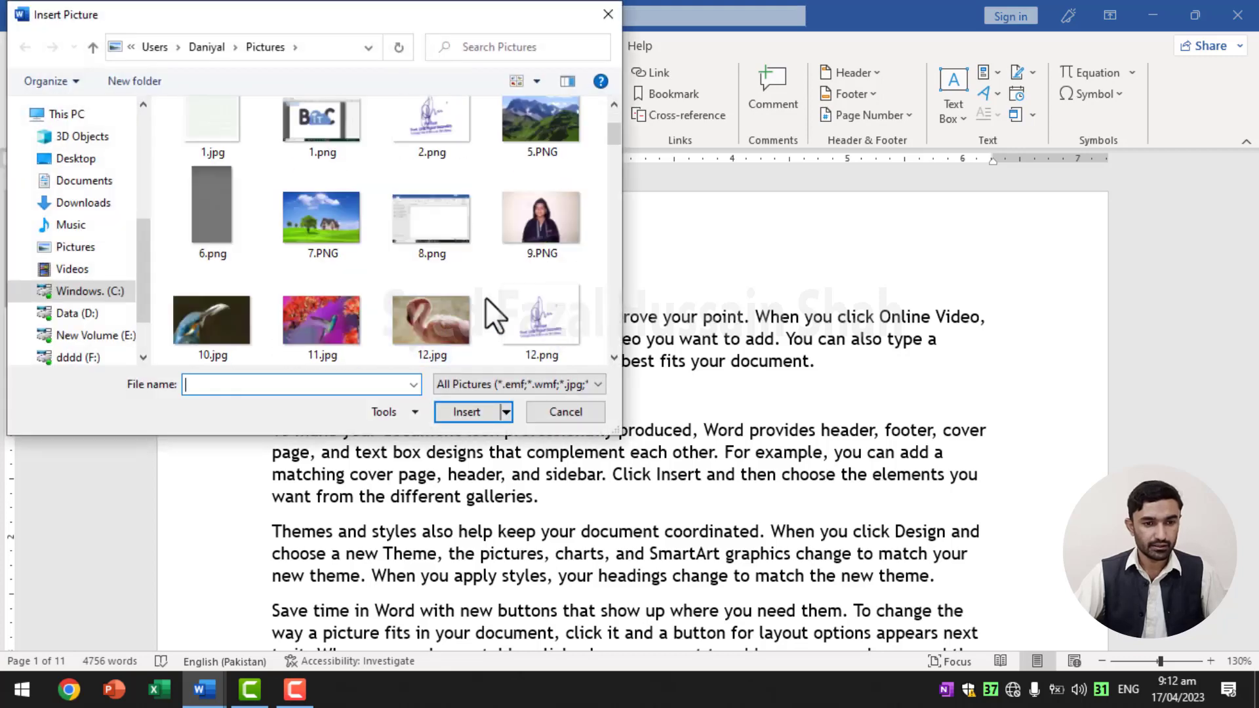
pyautogui.scroll(-1, 467, 283)
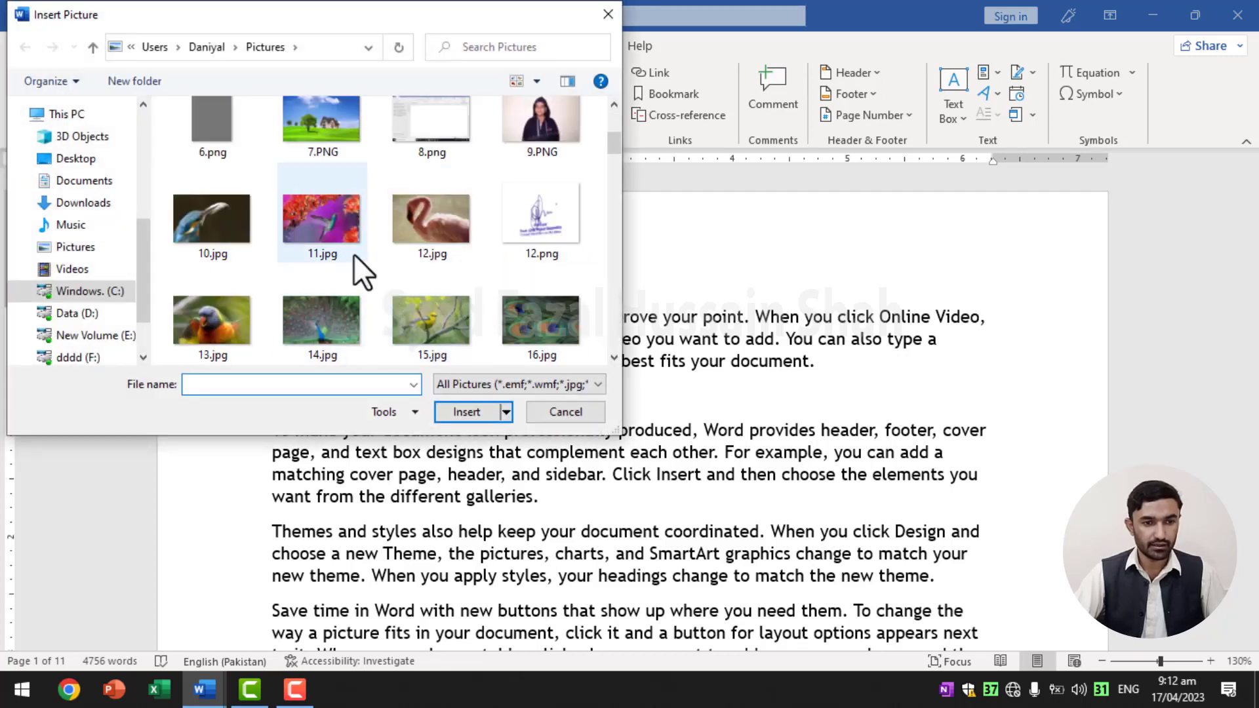
pyautogui.doubleClick(228, 305)
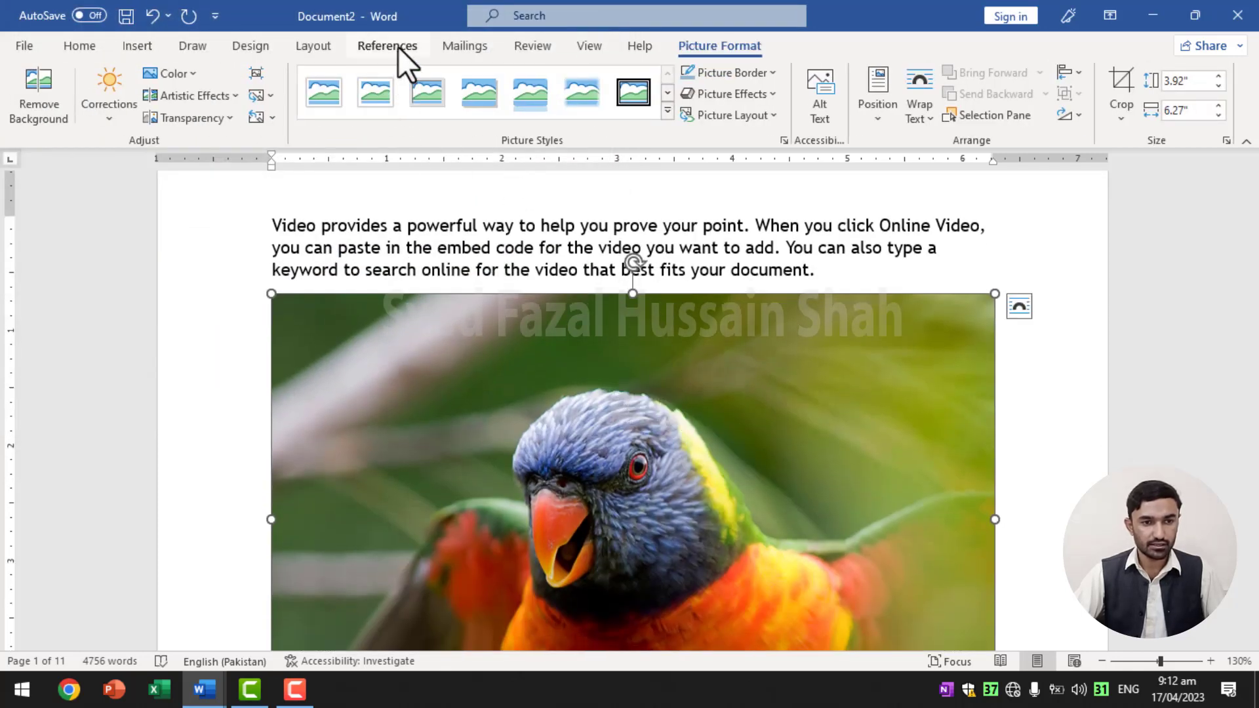
pyautogui.click(396, 46)
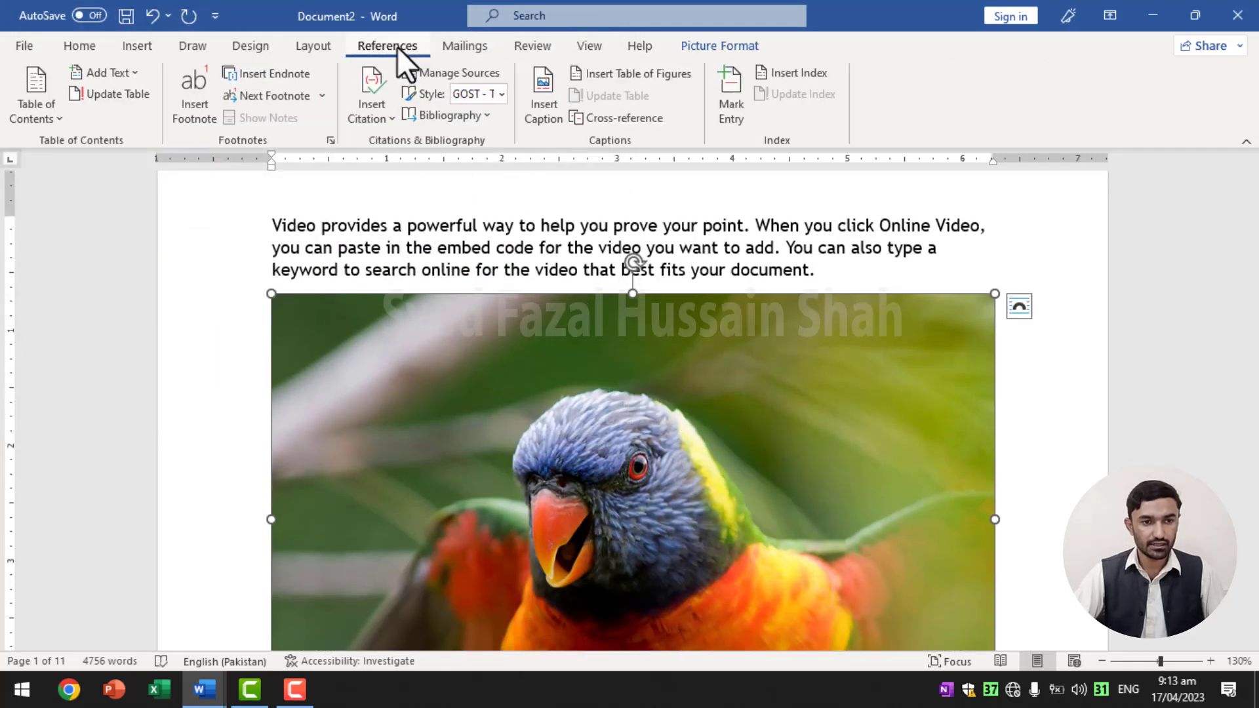
# - Caption the selected parrot picture 'Figure 1 Parrot' using Insert Caption
pyautogui.click(547, 88)
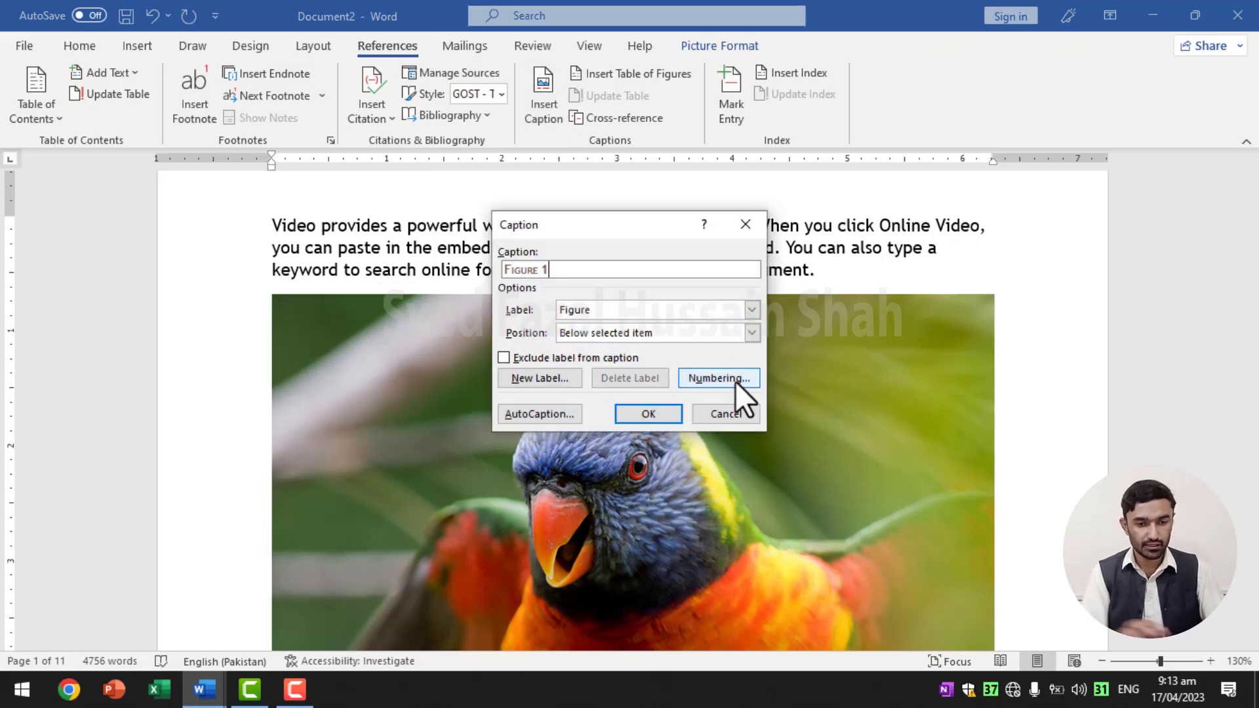
pyautogui.write(' Parr')
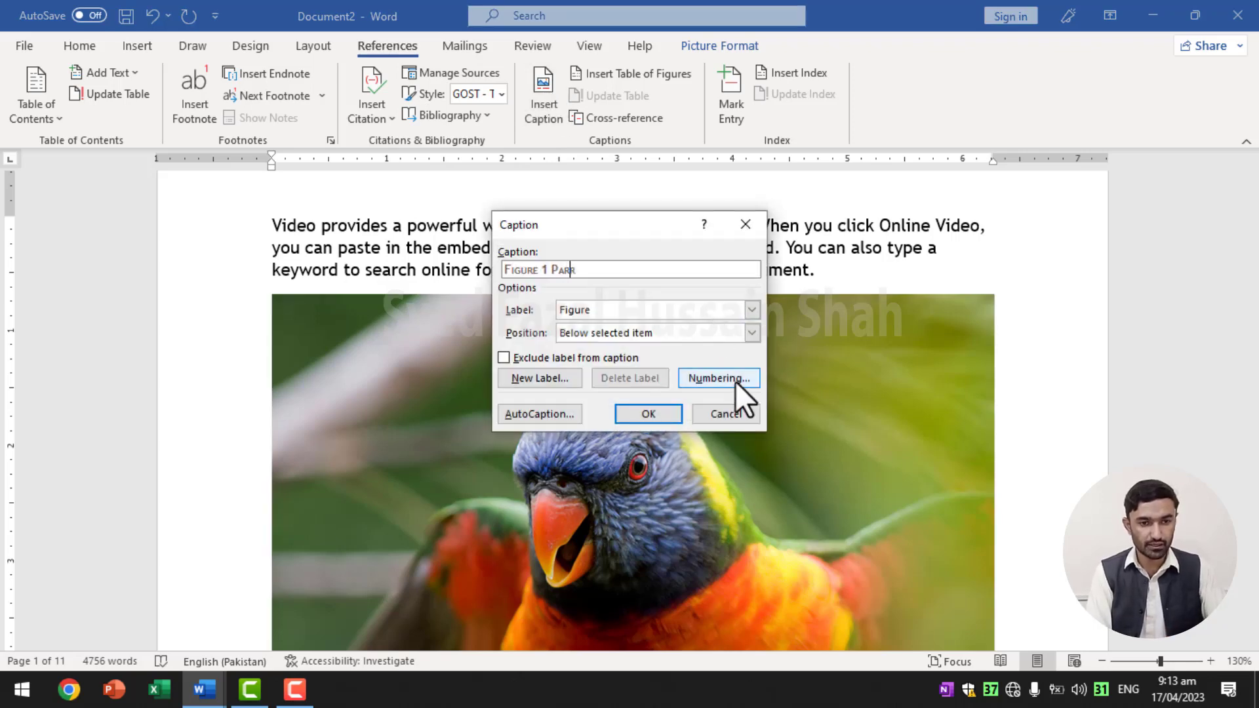
pyautogui.write('ot')
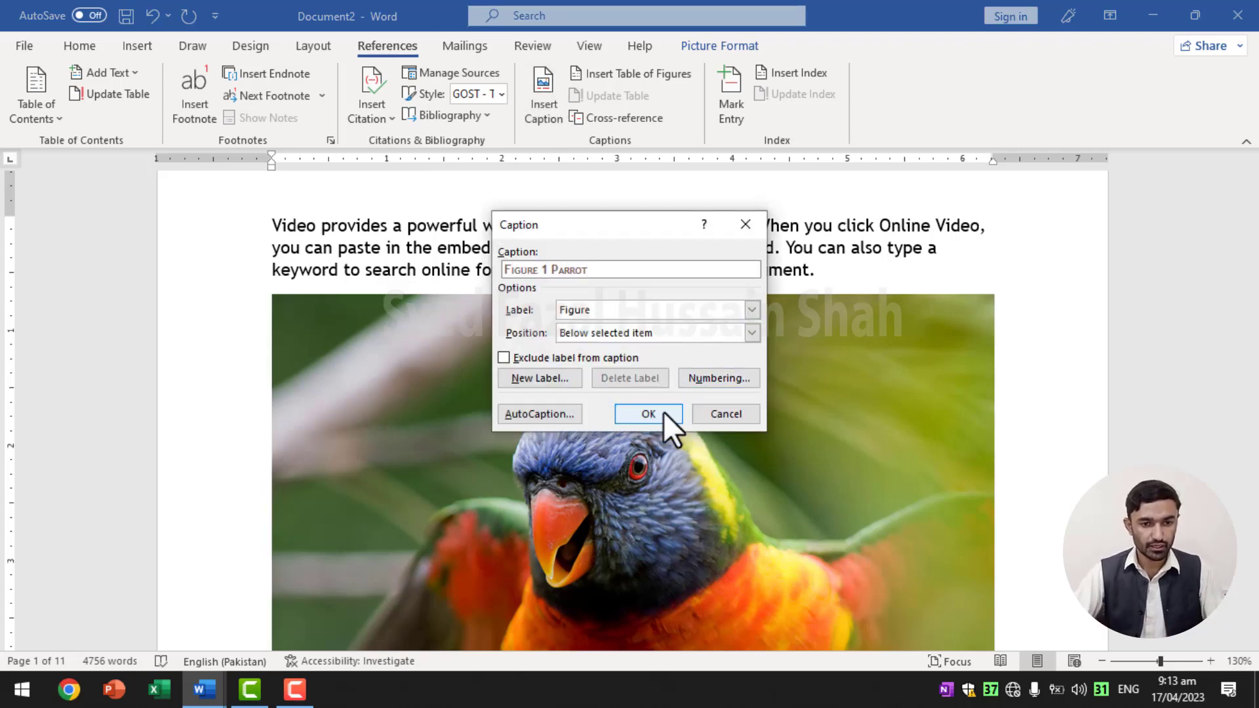
pyautogui.click(666, 413)
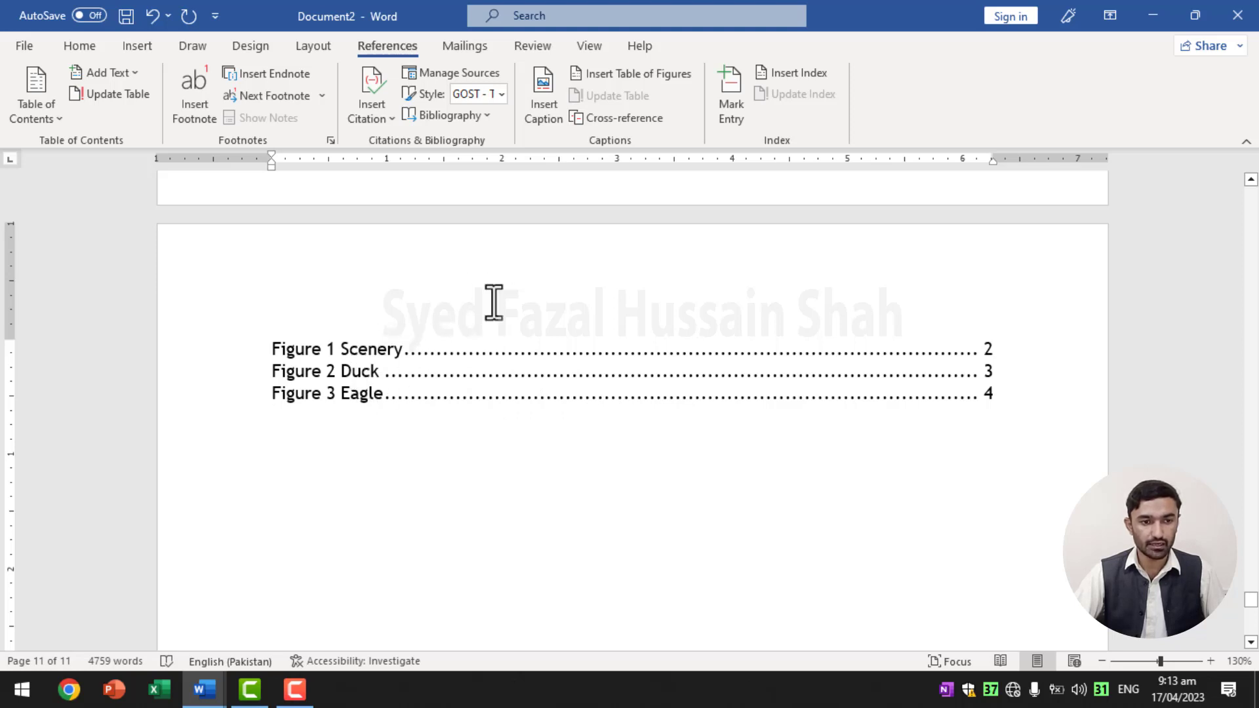
# - Update the entire table of figures, then follow the Figure 1 Parrot entry to its caption
pyautogui.click(370, 348)
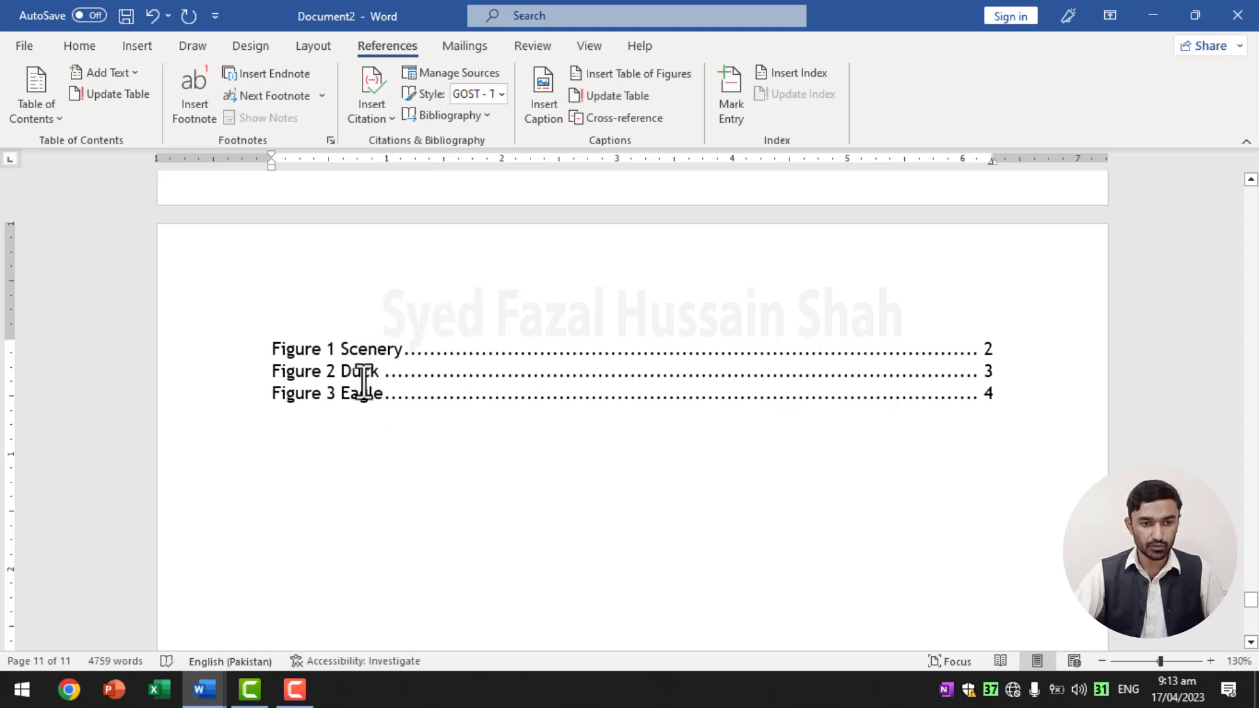
pyautogui.click(607, 99)
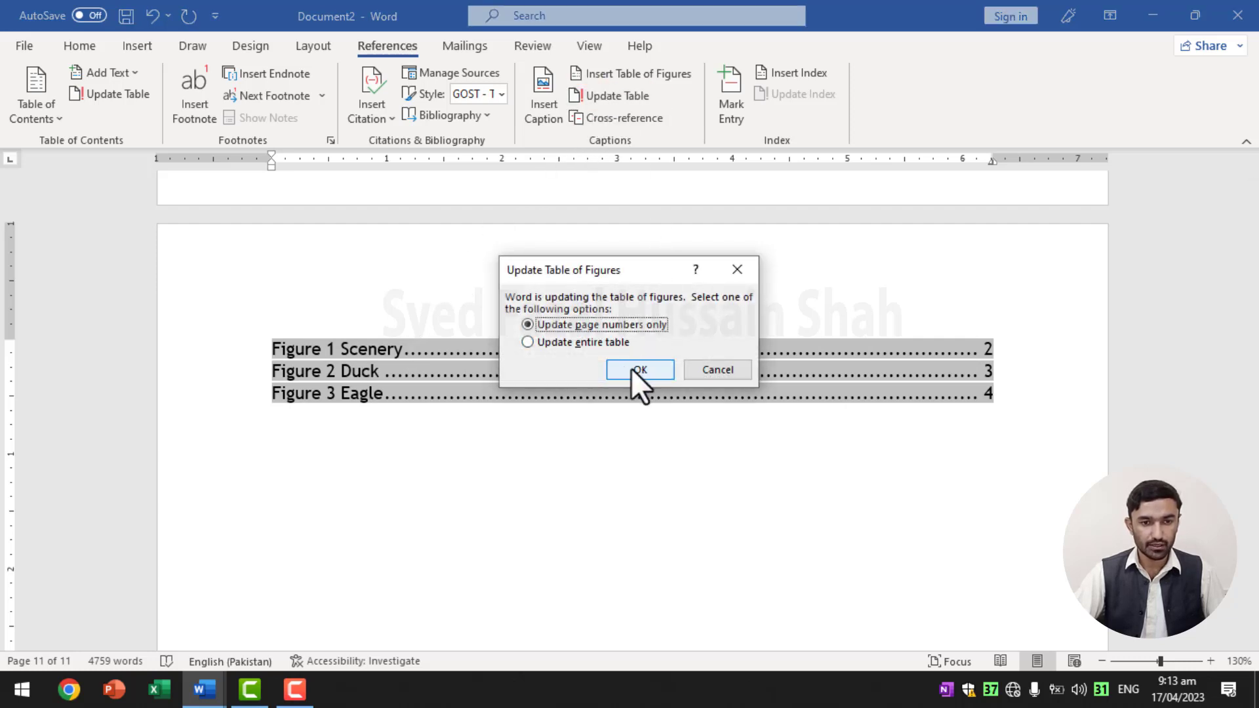
pyautogui.click(597, 344)
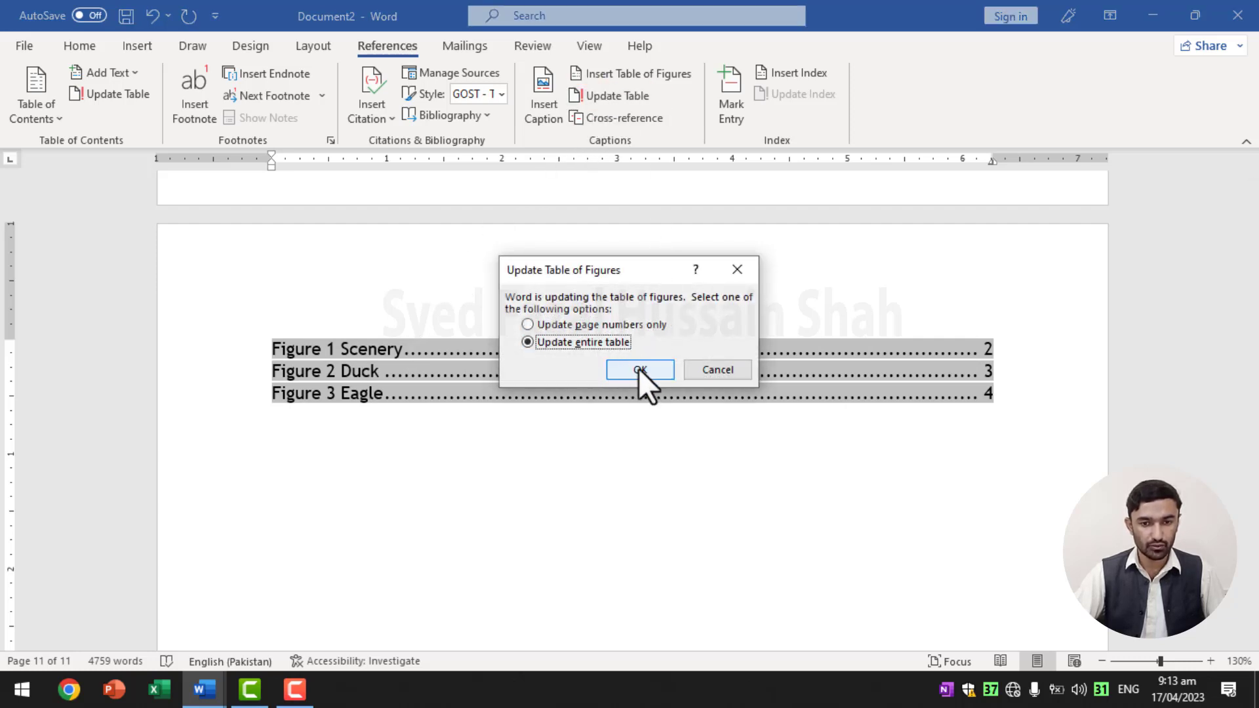
pyautogui.click(639, 369)
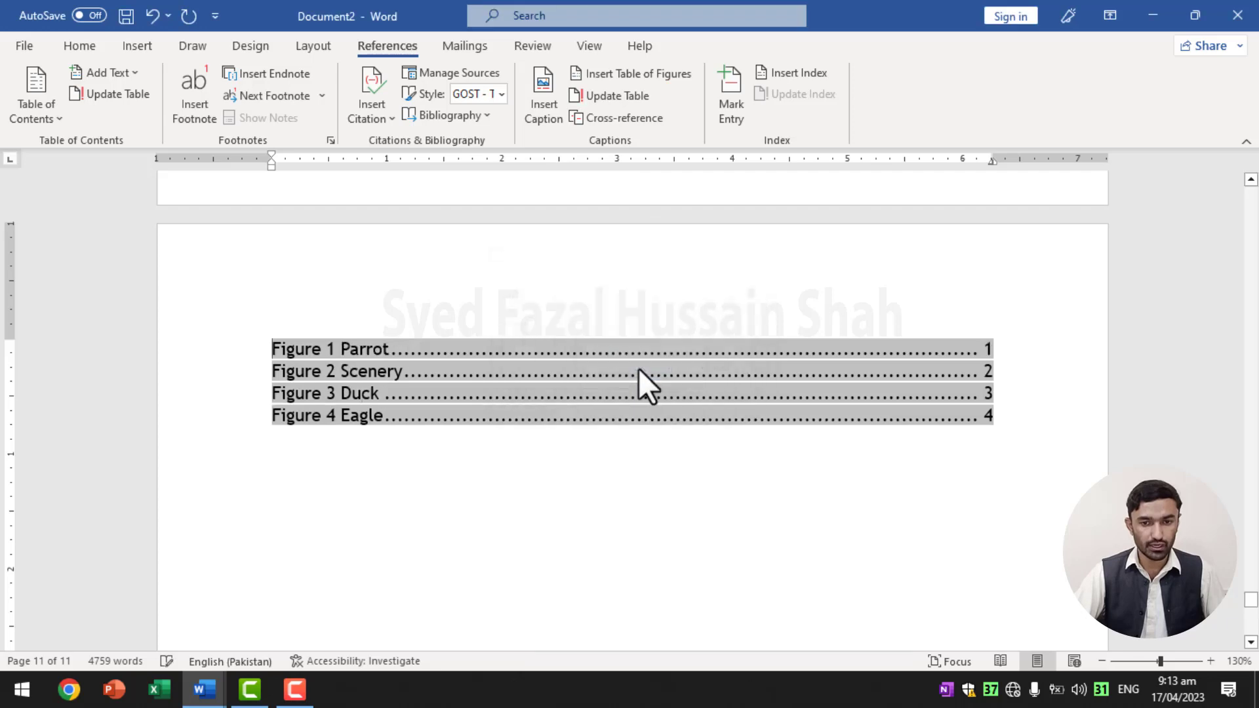
pyautogui.click(419, 457)
pyautogui.keyDown('ctrl'); pyautogui.click(380, 358); pyautogui.keyUp('ctrl')
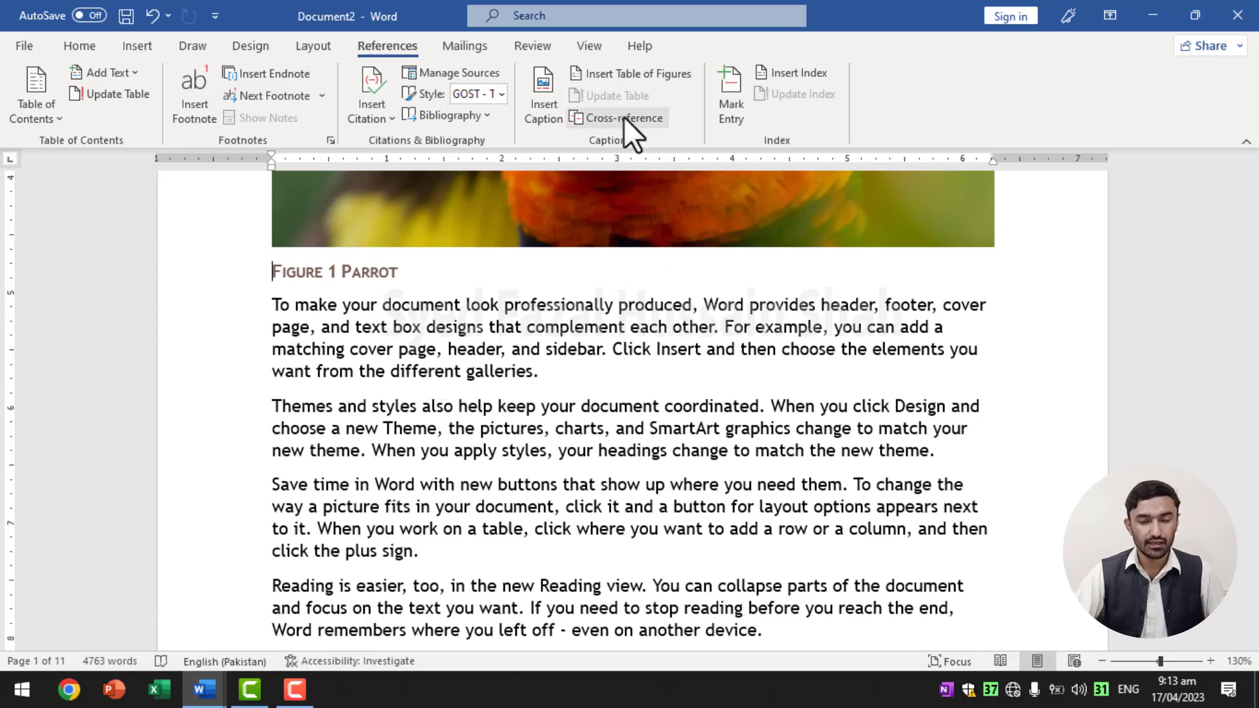
# - Add an empty paragraph after the paragraph ending 'galleries.'
pyautogui.hotkey('ctrl', 'Home')
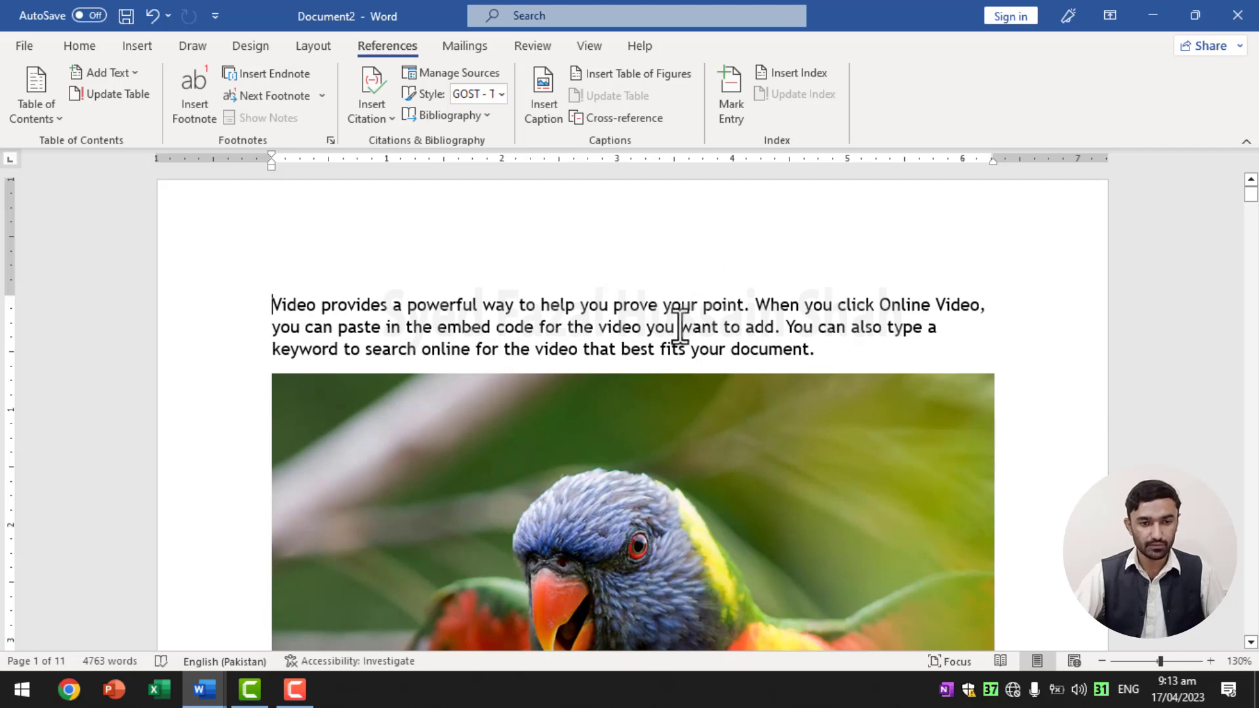
pyautogui.scroll(-3, 711, 367)
pyautogui.scroll(-3, 711, 367)
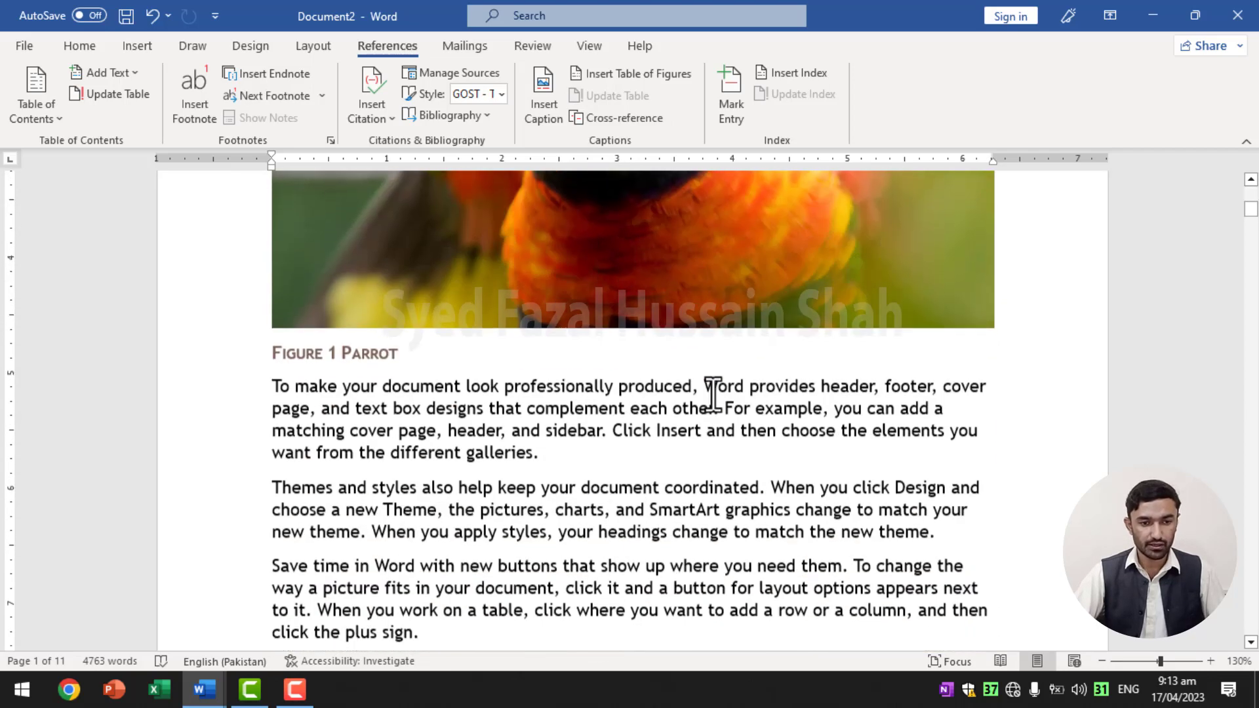
pyautogui.click(556, 452)
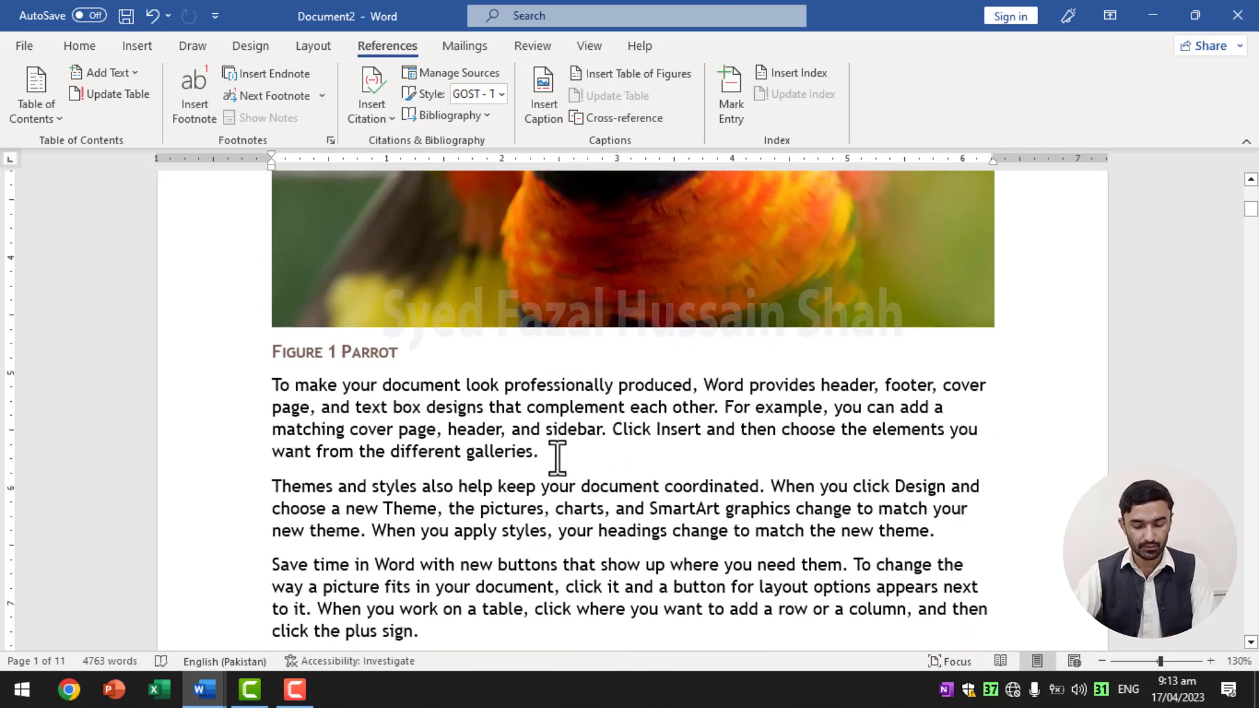
pyautogui.press('Return')
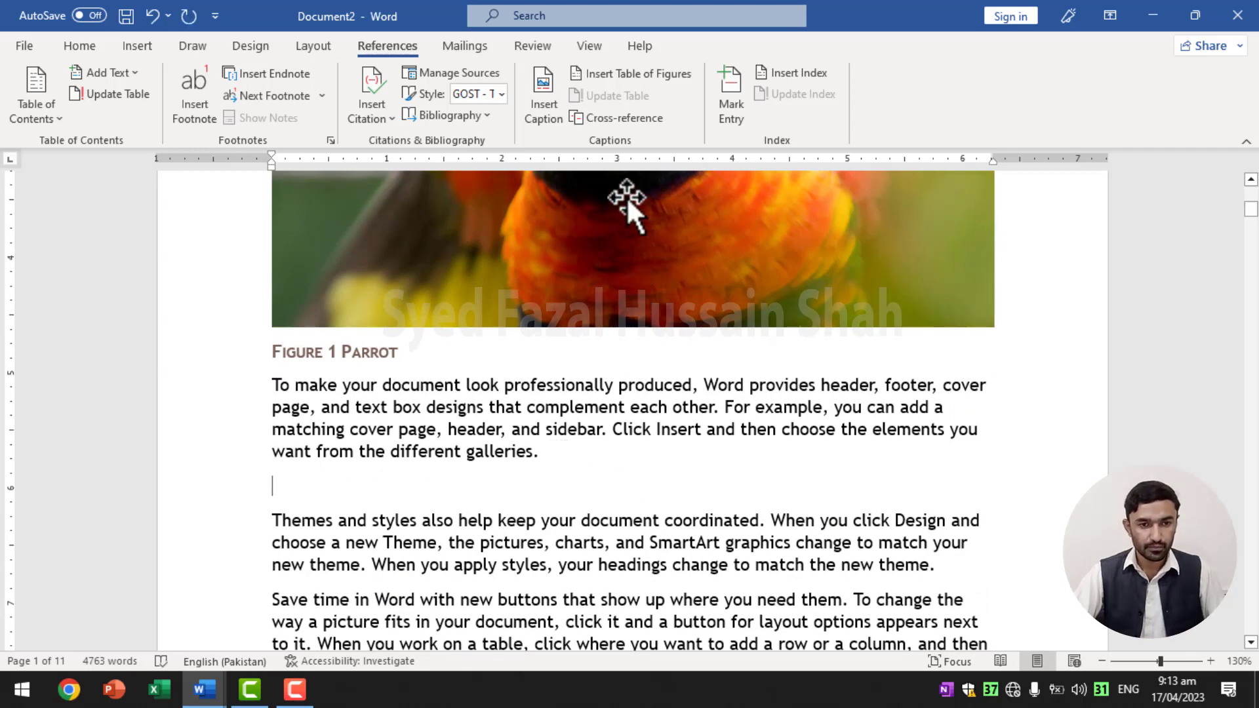
# - Insert a Figure-type cross-reference to Figure 1 Parrot, then start a new line
pyautogui.click(627, 115)
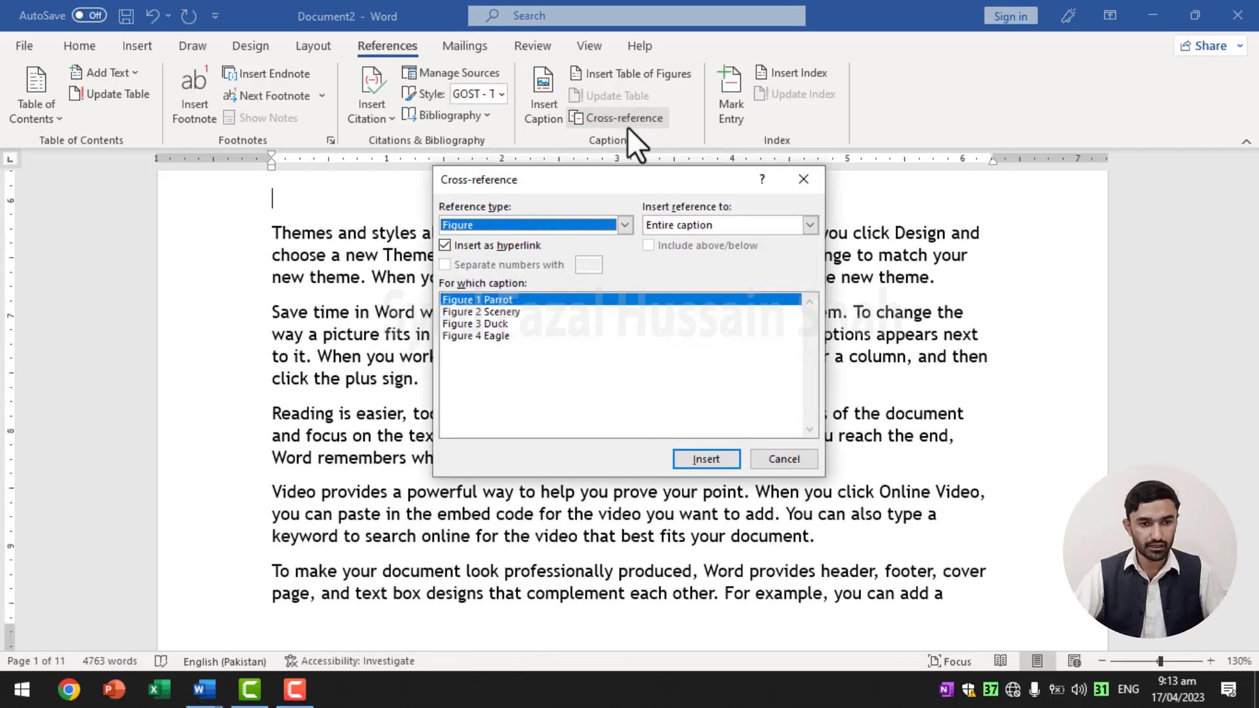
pyautogui.click(548, 226)
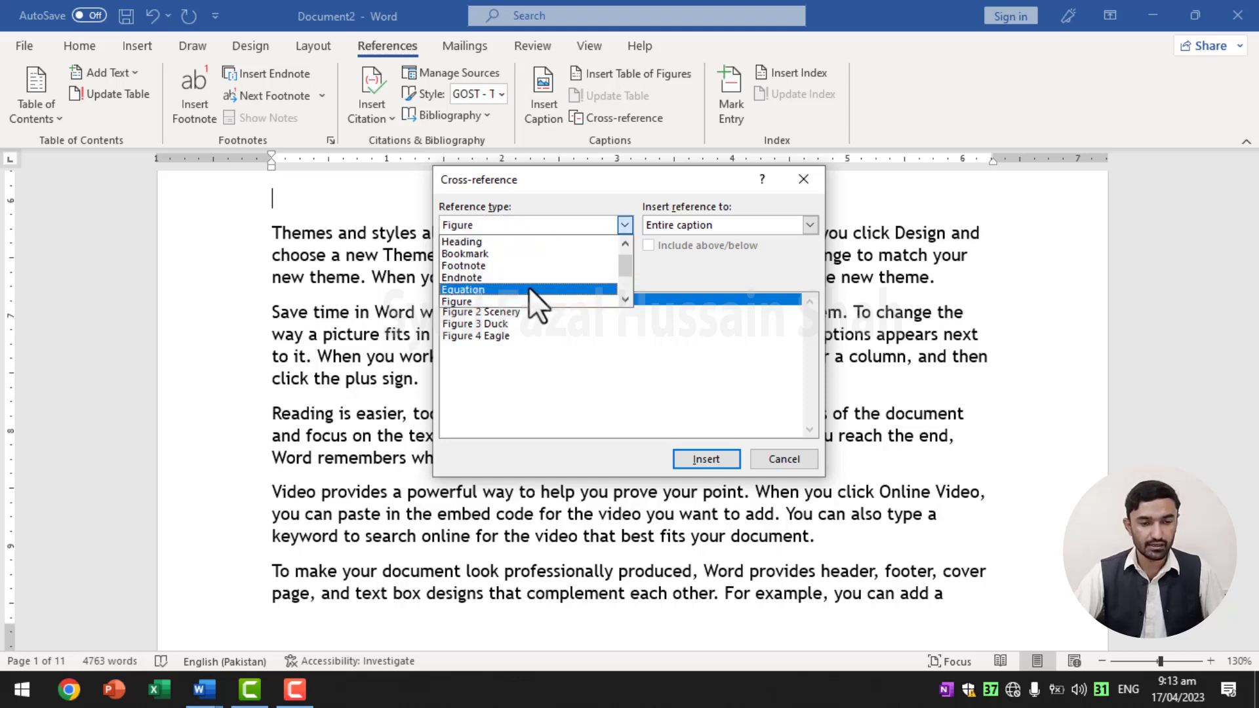
pyautogui.scroll(-2, 528, 286)
pyautogui.click(502, 278)
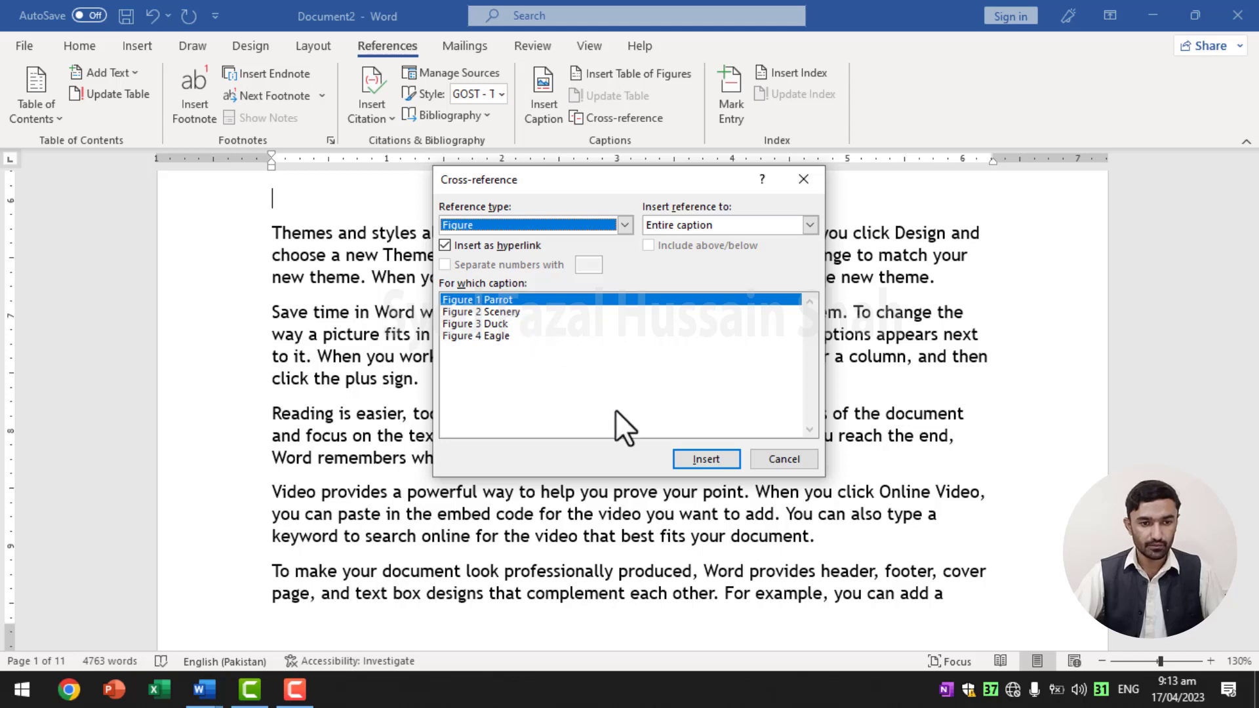
pyautogui.click(706, 458)
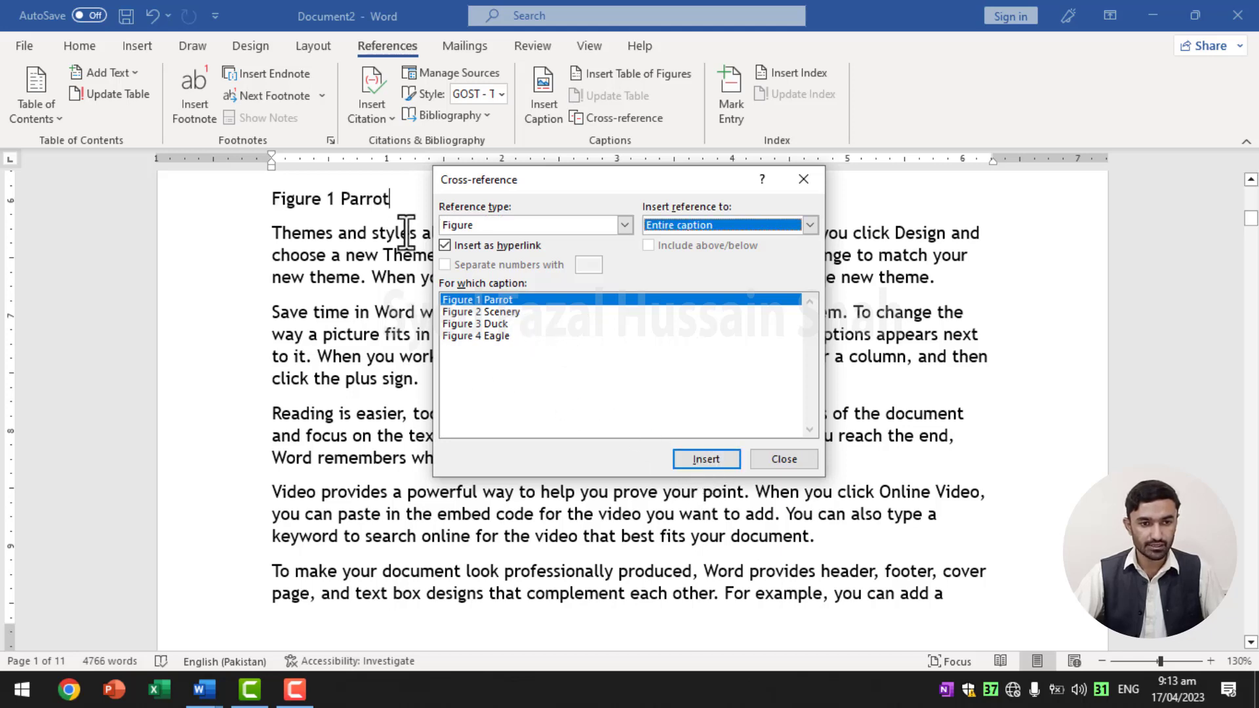
pyautogui.click(411, 206)
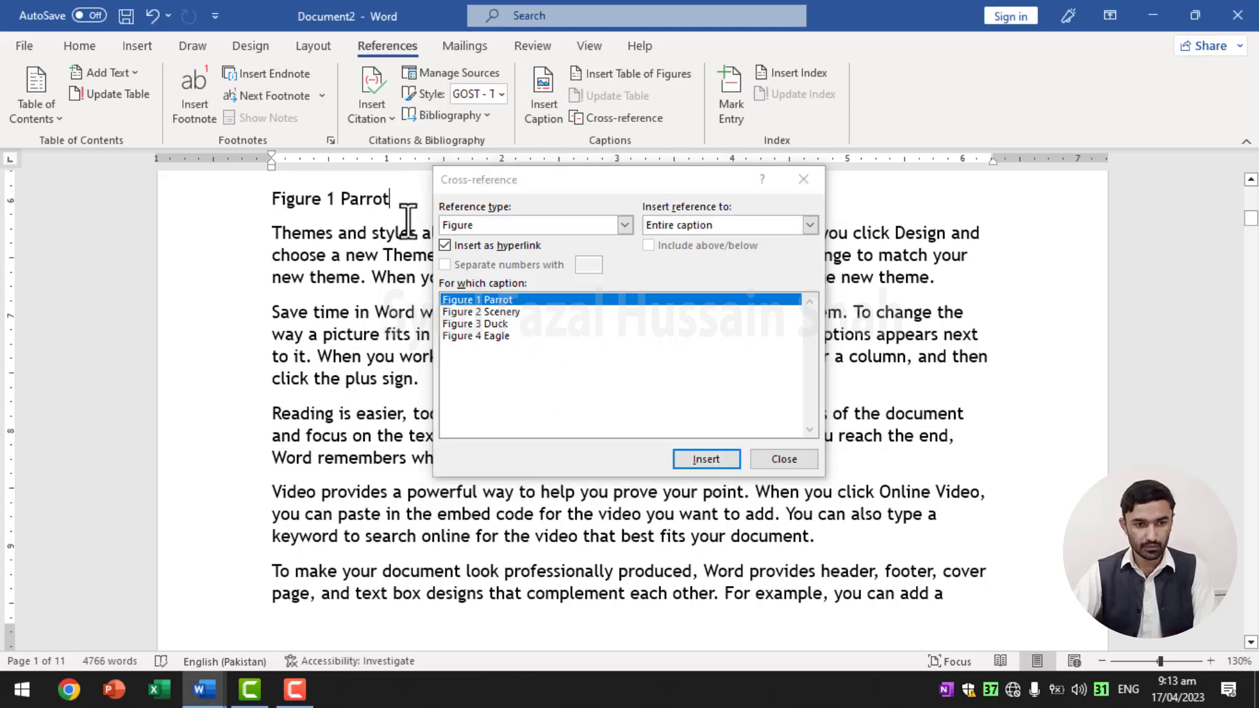
pyautogui.moveTo(636, 184); pyautogui.dragTo(849, 238)
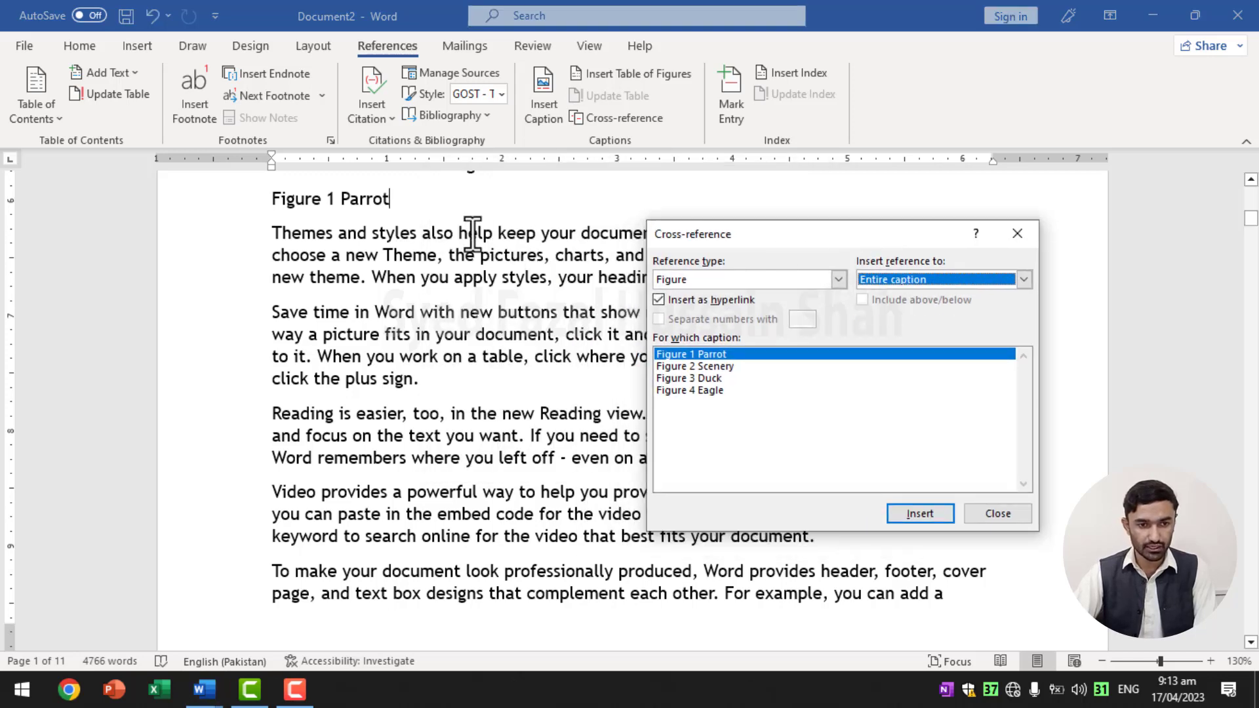
pyautogui.click(433, 207)
pyautogui.press('Return')
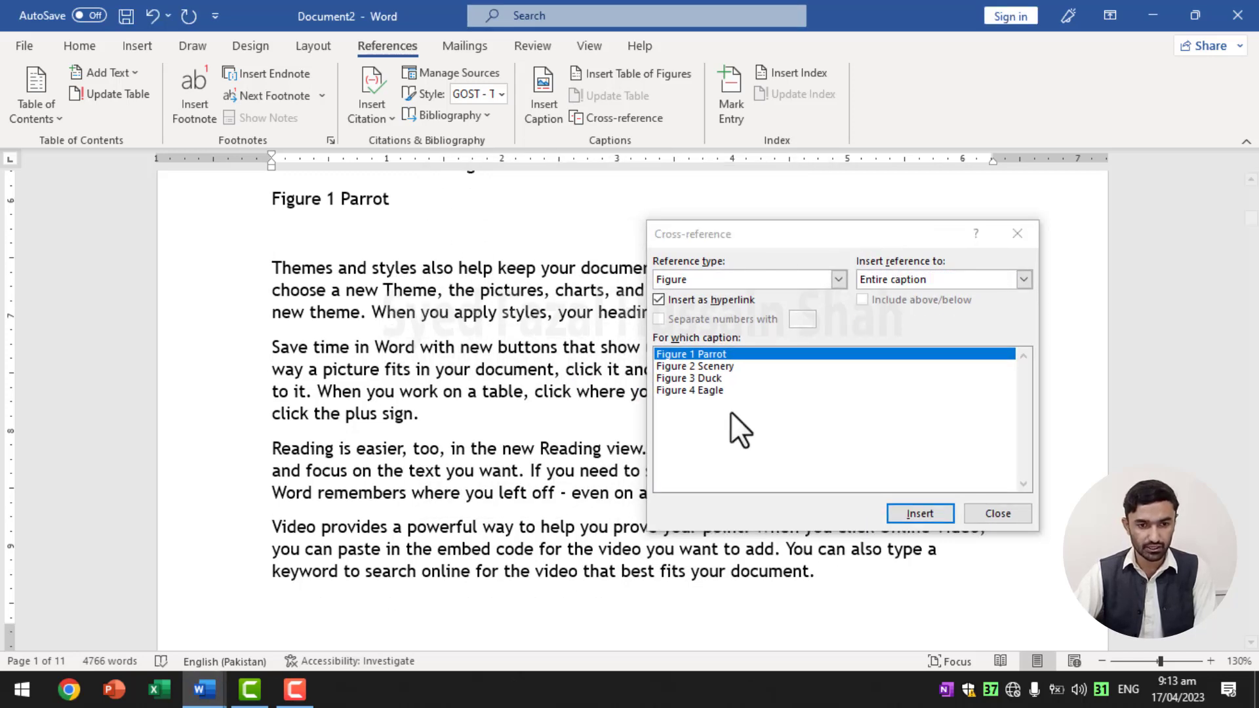
# - Add cross-references to Figure 2 Scenery and Figure 3 Duck on separate lines
pyautogui.click(712, 367)
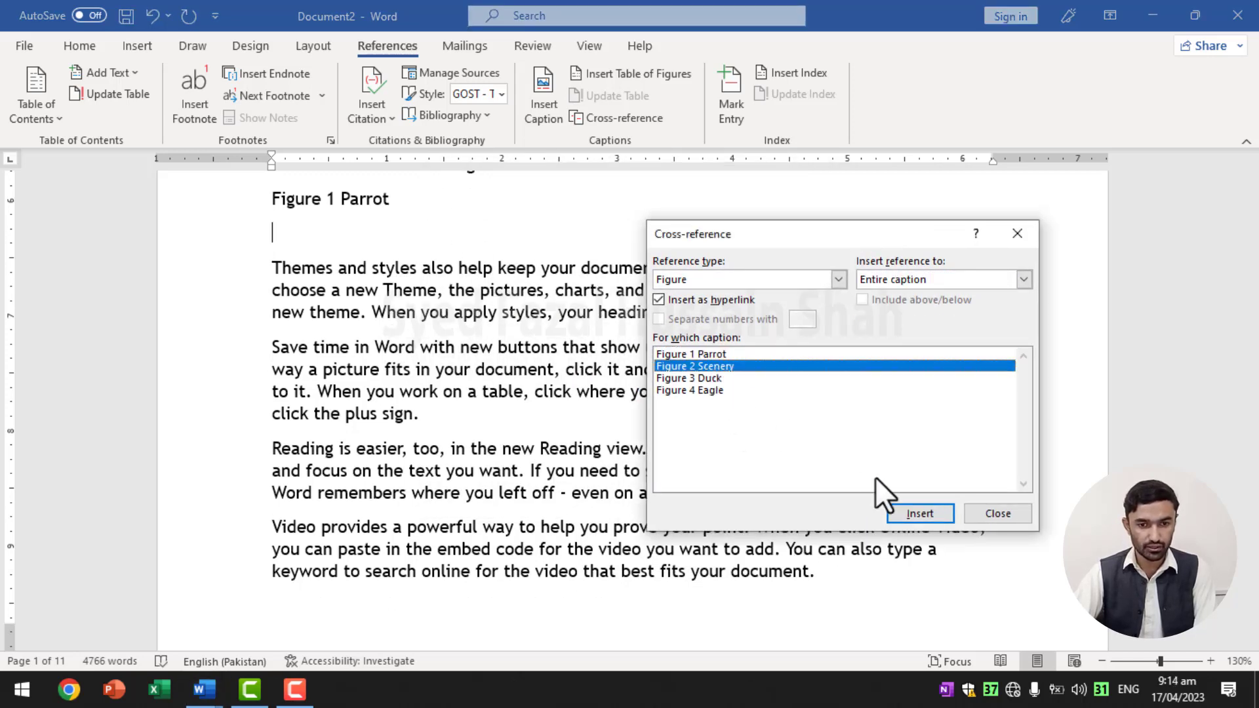
pyautogui.click(930, 515)
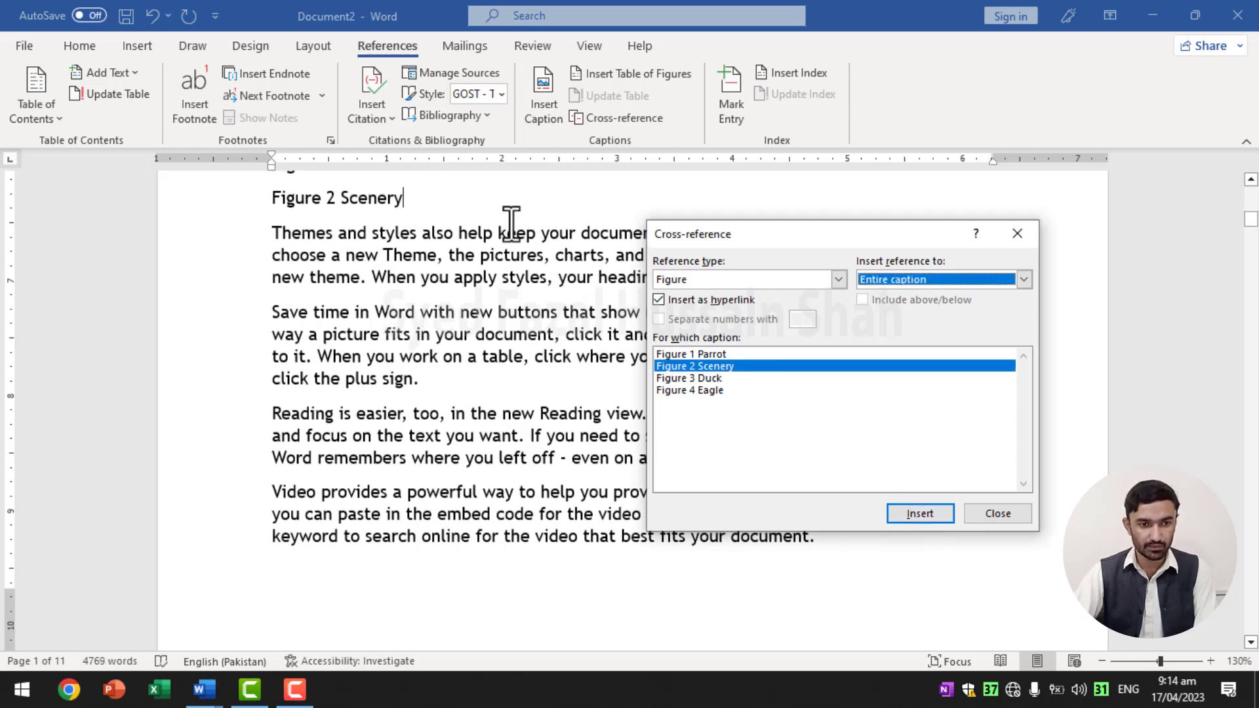
pyautogui.click(433, 199)
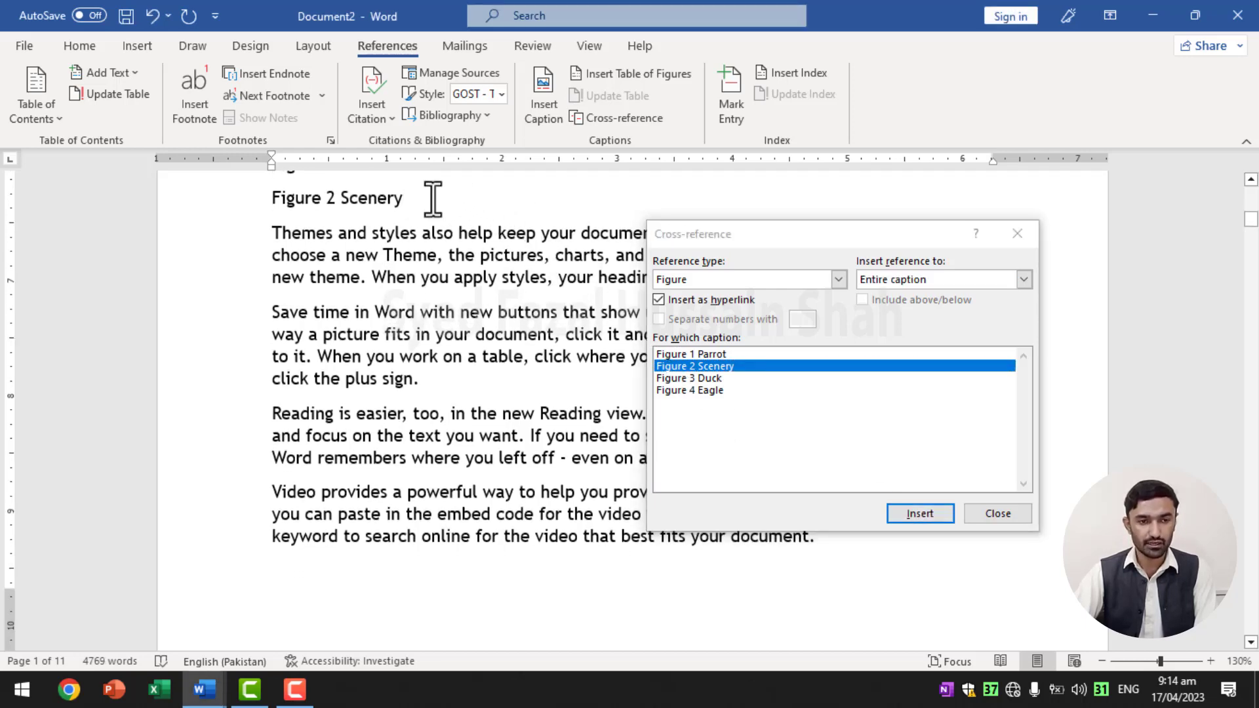
pyautogui.press('Return')
pyautogui.click(712, 379)
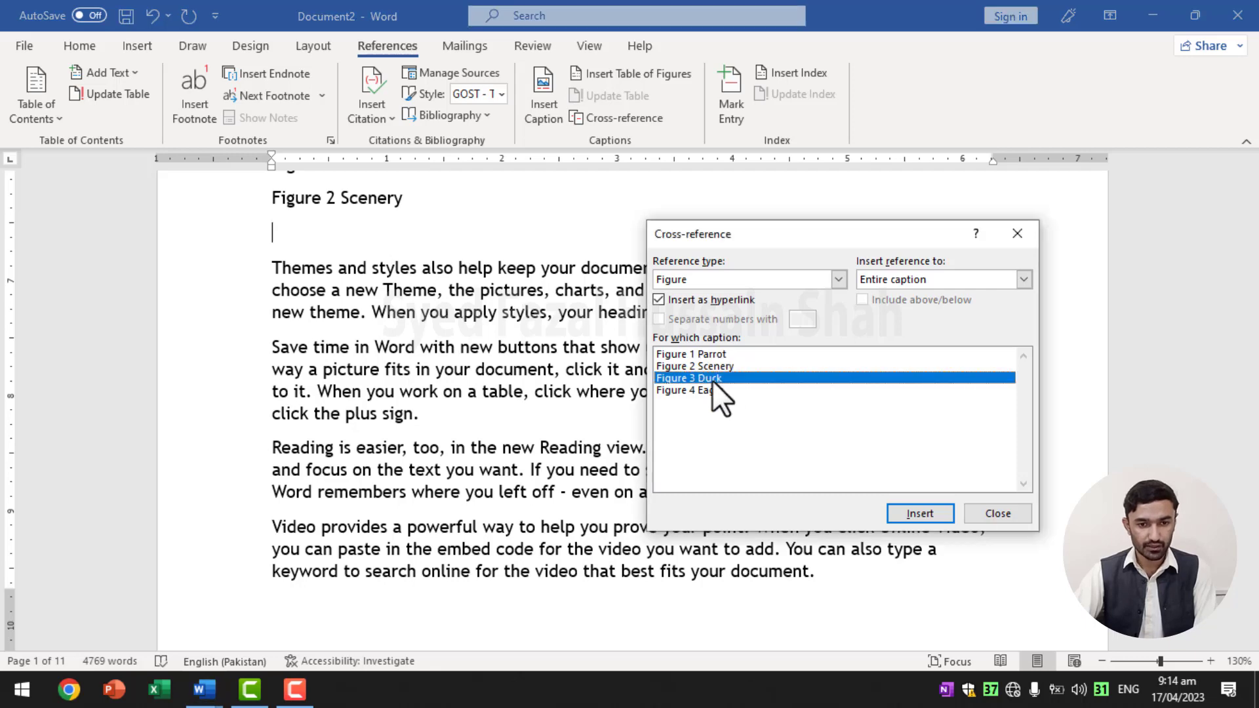
pyautogui.click(899, 512)
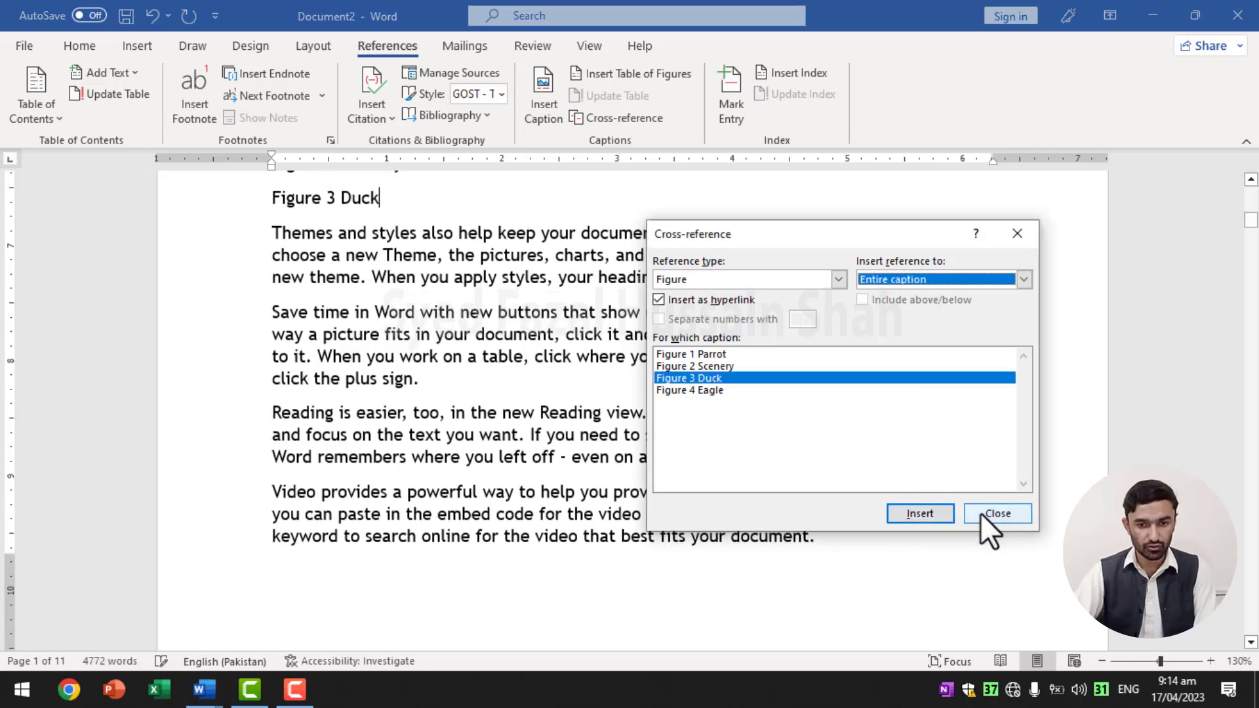
pyautogui.click(987, 514)
pyautogui.scroll(4, 647, 397)
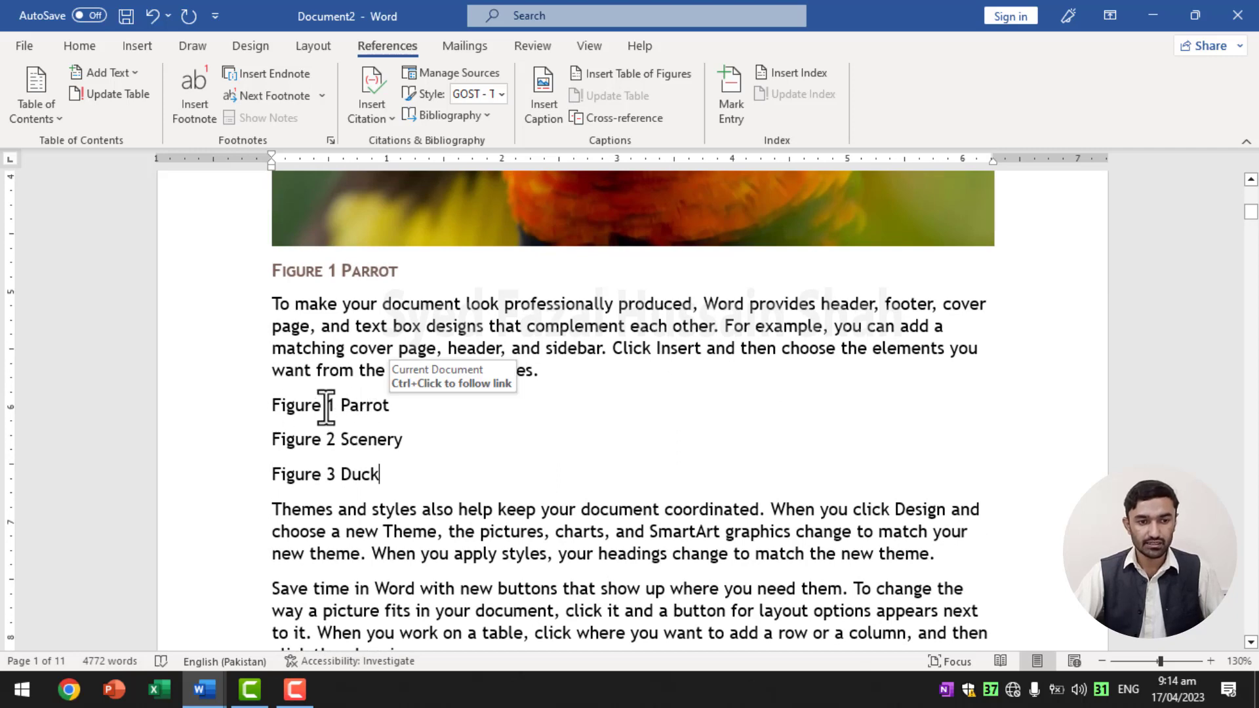
# - Follow the Figure 1 and Figure 2 cross-references, then jump to the document's end
pyautogui.keyDown('ctrl'); pyautogui.click(355, 410); pyautogui.keyUp('ctrl')
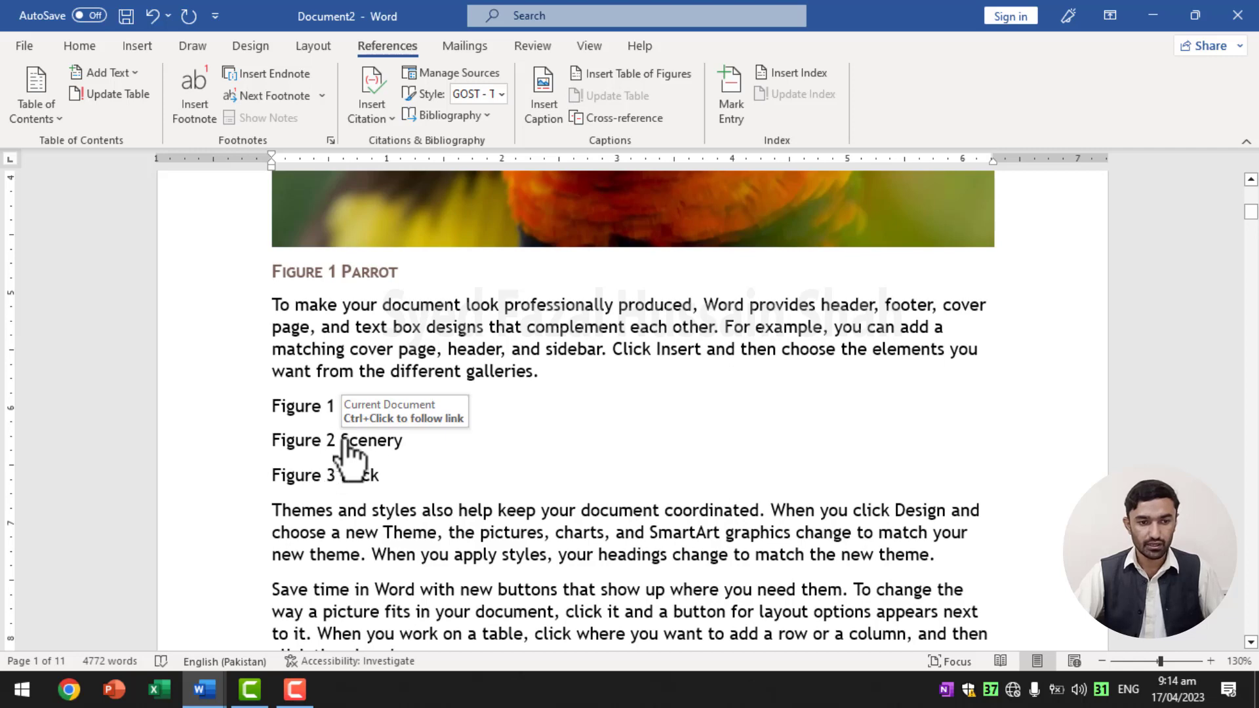
pyautogui.keyDown('ctrl'); pyautogui.click(362, 443); pyautogui.keyUp('ctrl')
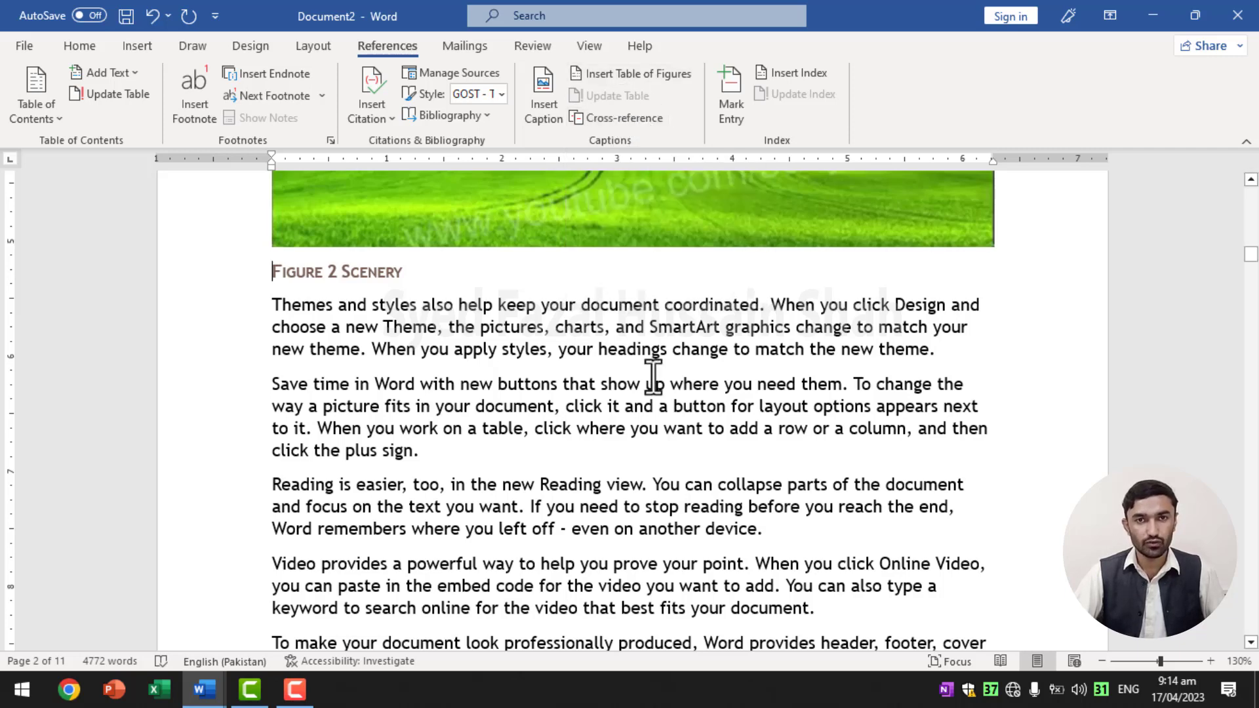
pyautogui.hotkey('ctrl', 'End')
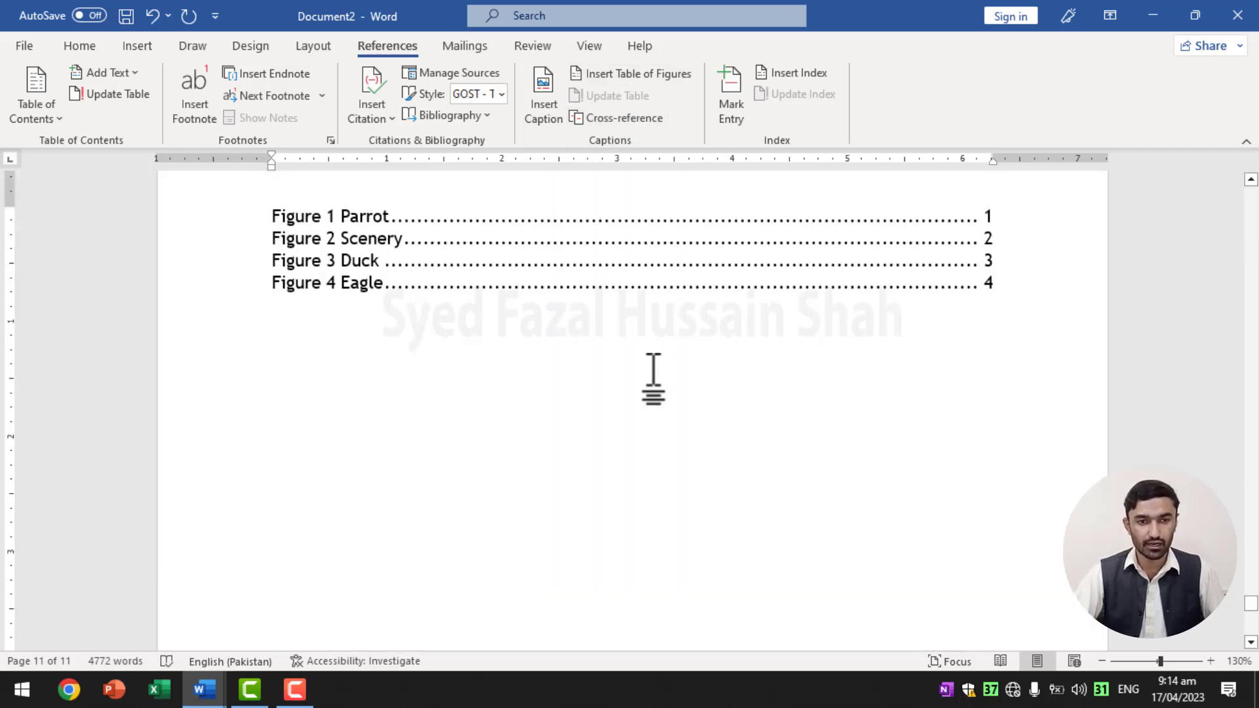
pyautogui.scroll(3, 653, 379)
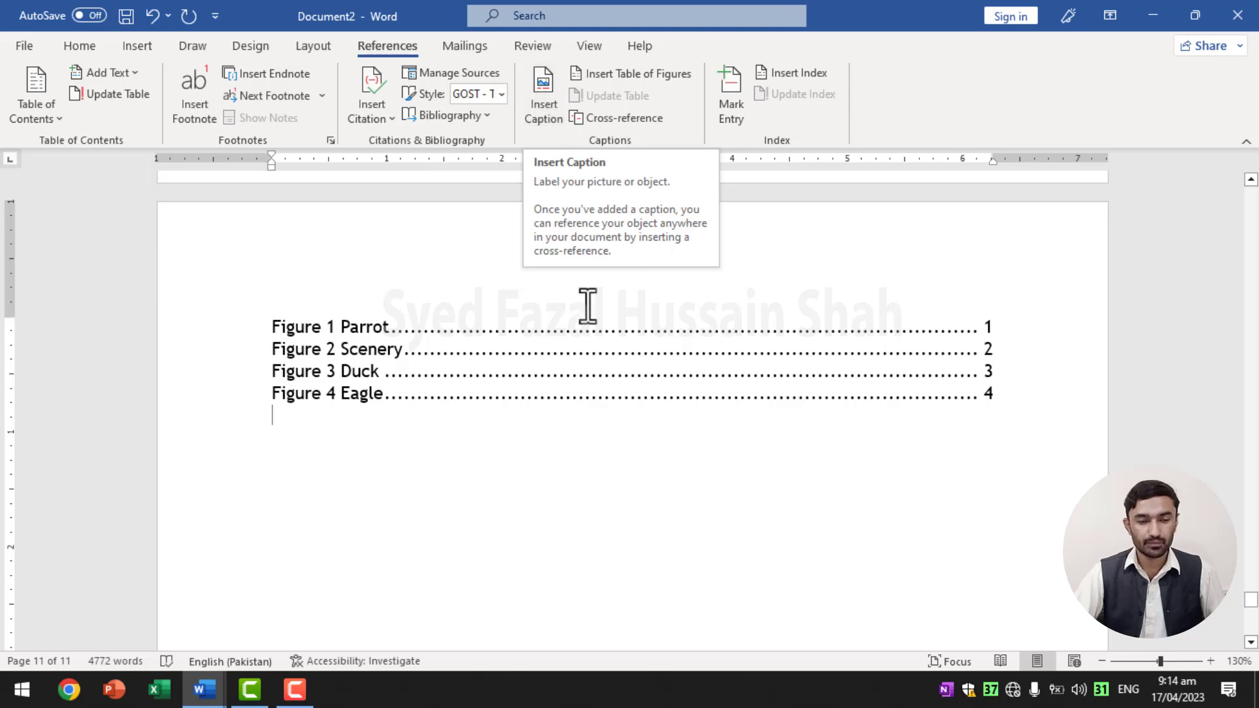
pyautogui.click(626, 337)
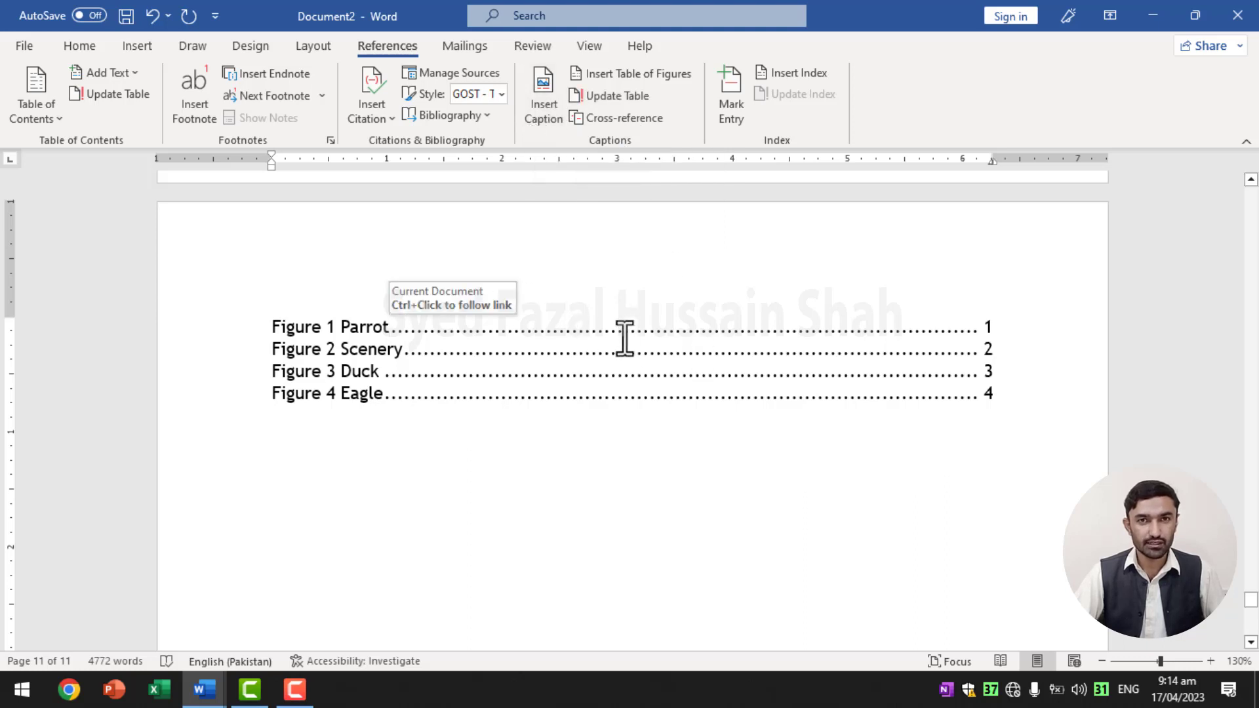